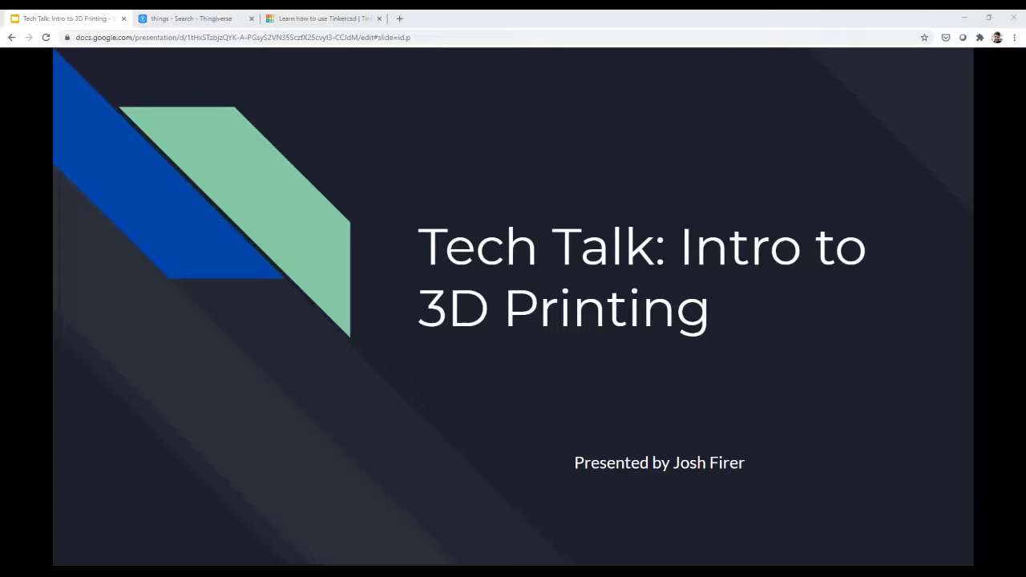
Advance the presentation to the "What is 3D Printing?" definition slide and play its Mashable video in full screen
key(Right)
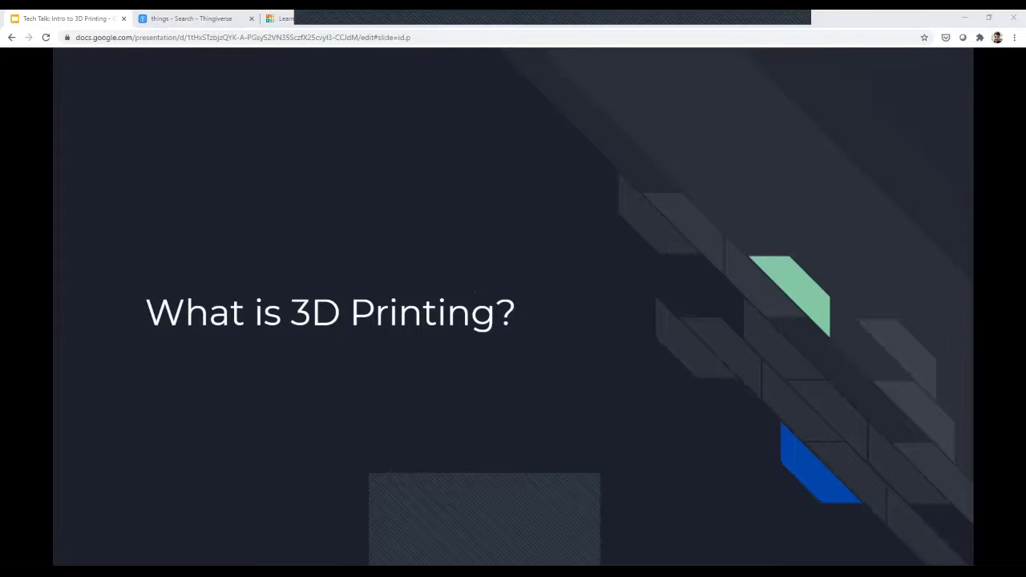
key(Right)
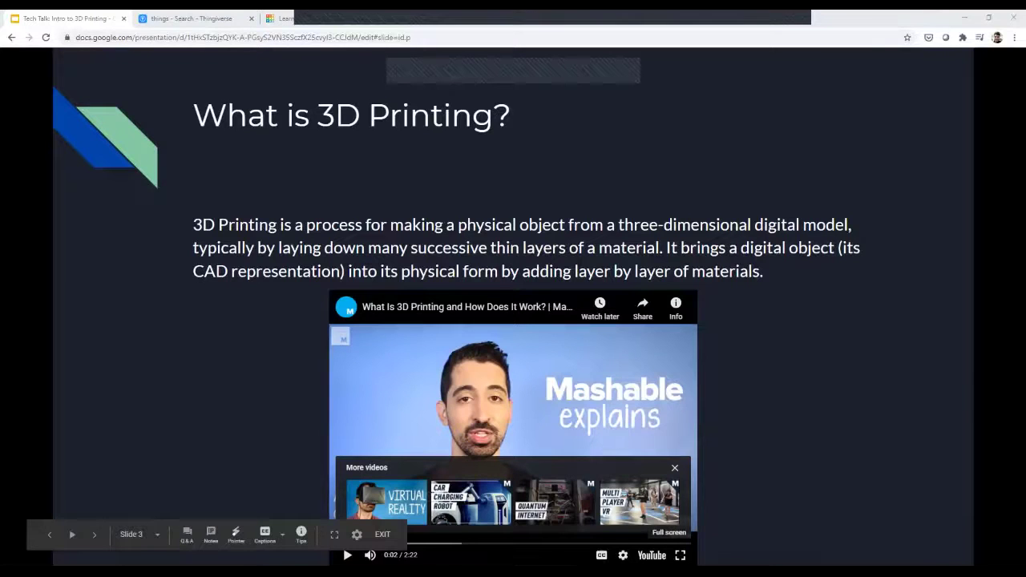
click(680, 554)
click(30, 562)
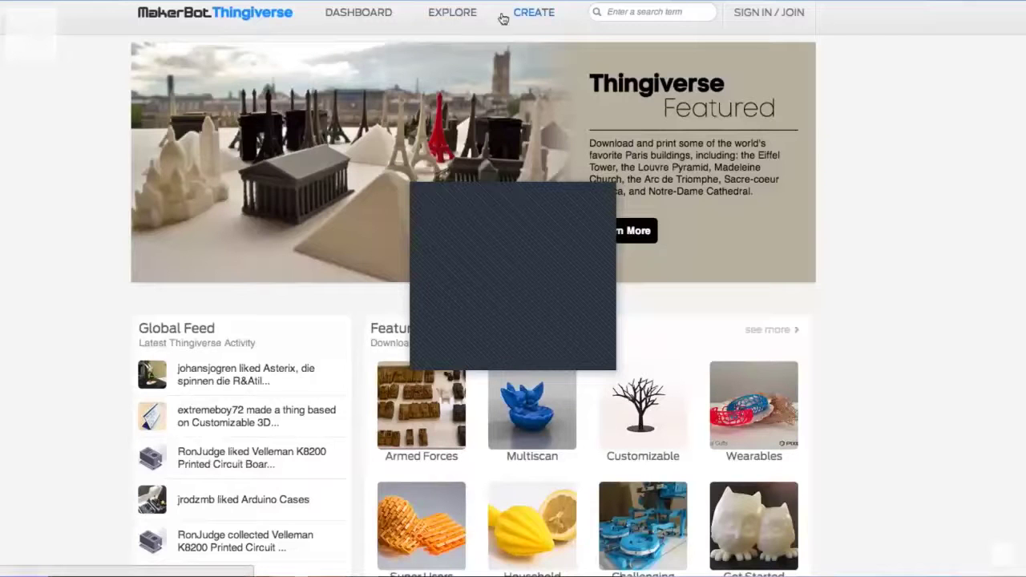
Watch the 3D printing explainer video to its end and leave full-screen view
mouse_move(468, 16)
scroll(513, 320, down, 3)
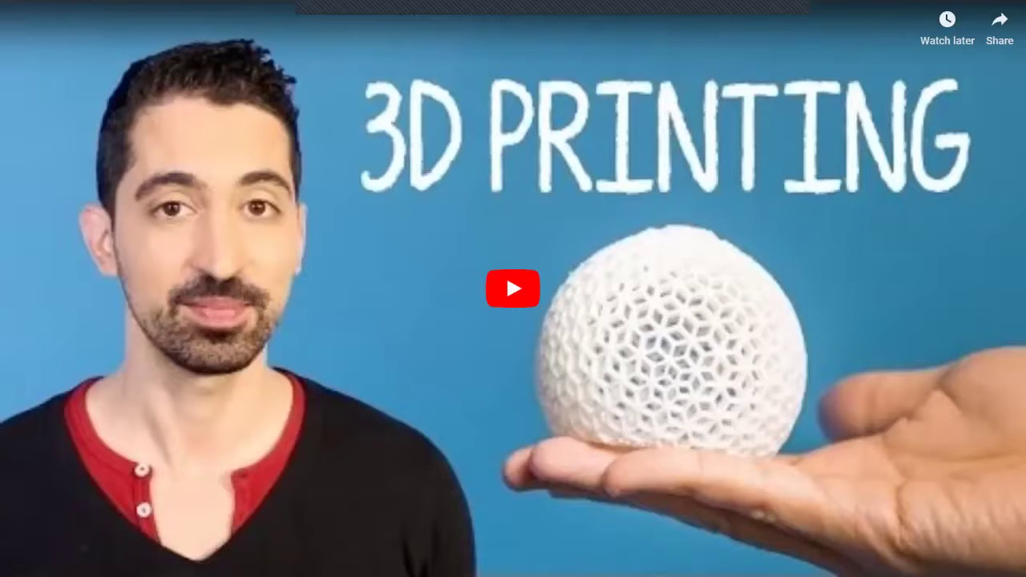
click(1003, 561)
click(1003, 561)
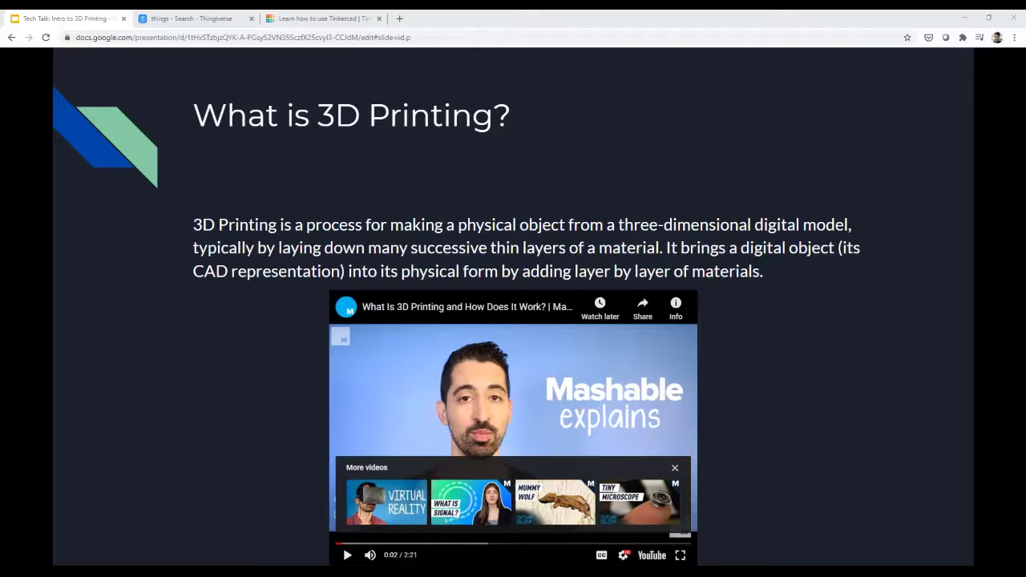
Advance through the printing terms and library printer slides to the Tinkercad introduction, and play its welcome video in full screen
key(Right)
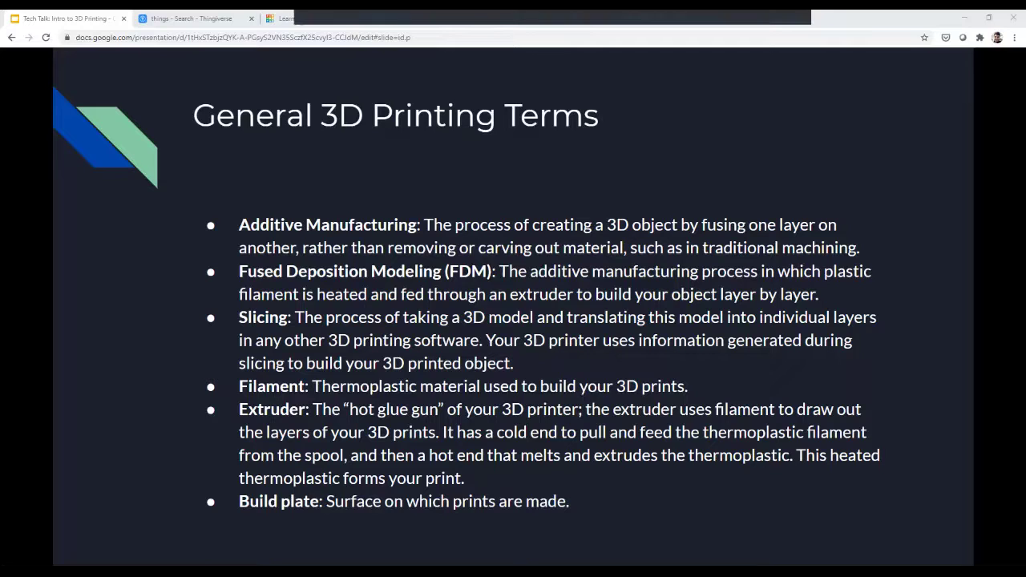
key(Right)
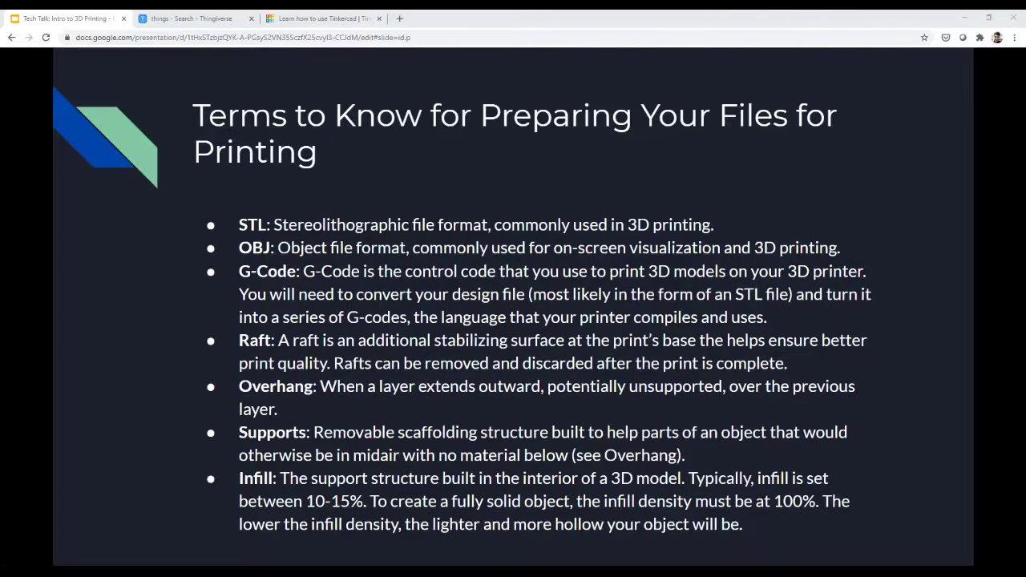
key(Right)
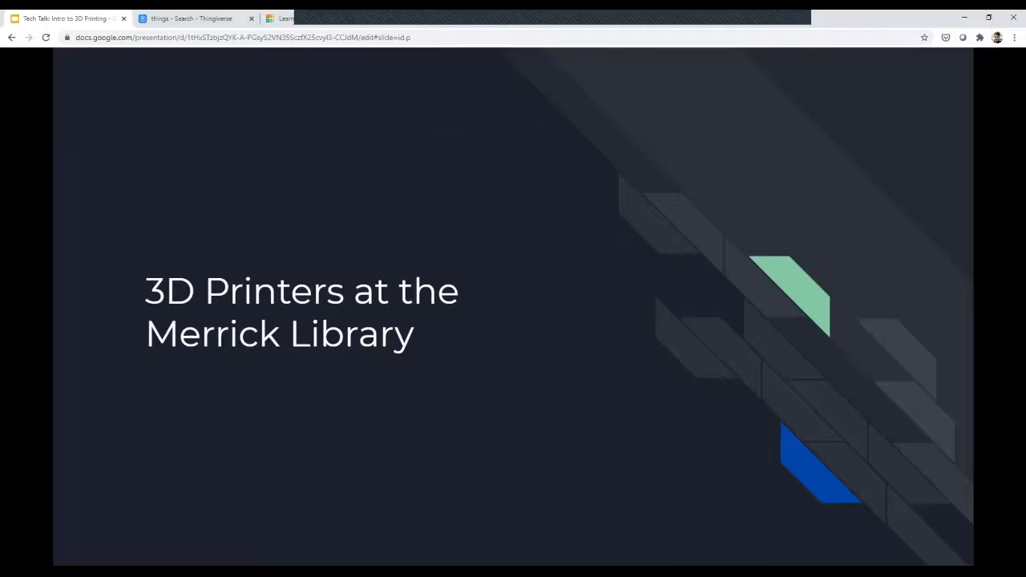
key(Right)
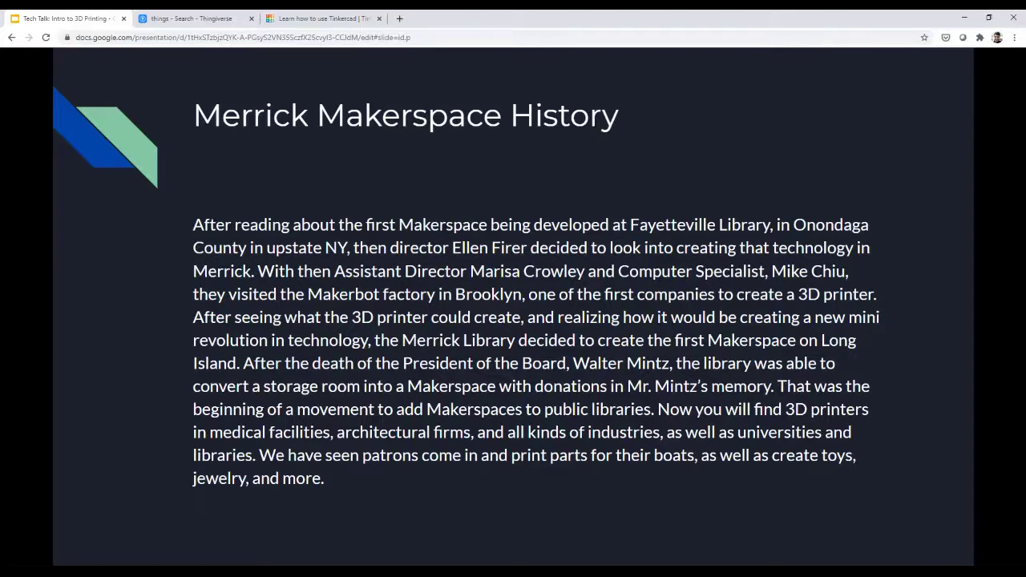
key(Right)
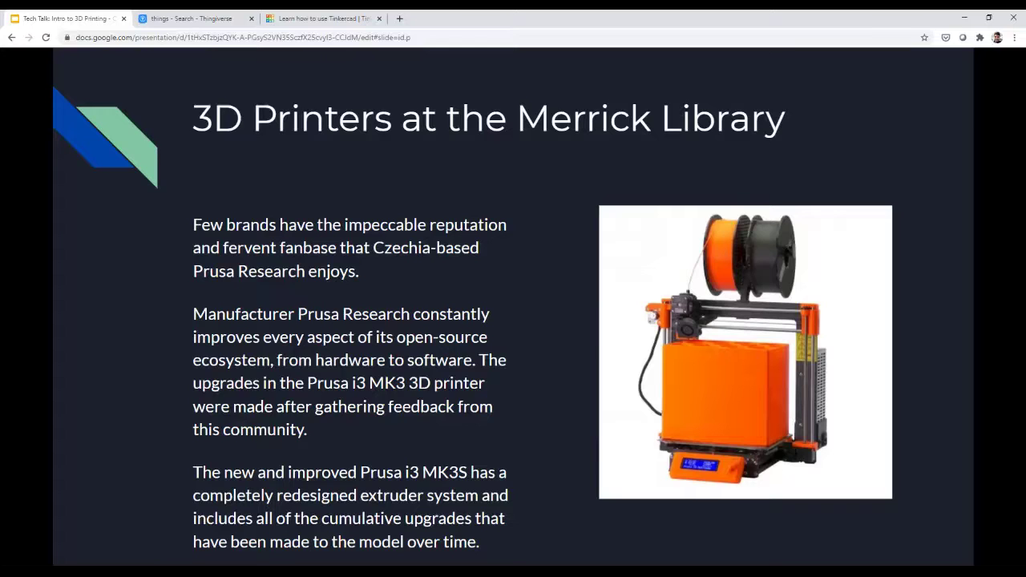
key(Right)
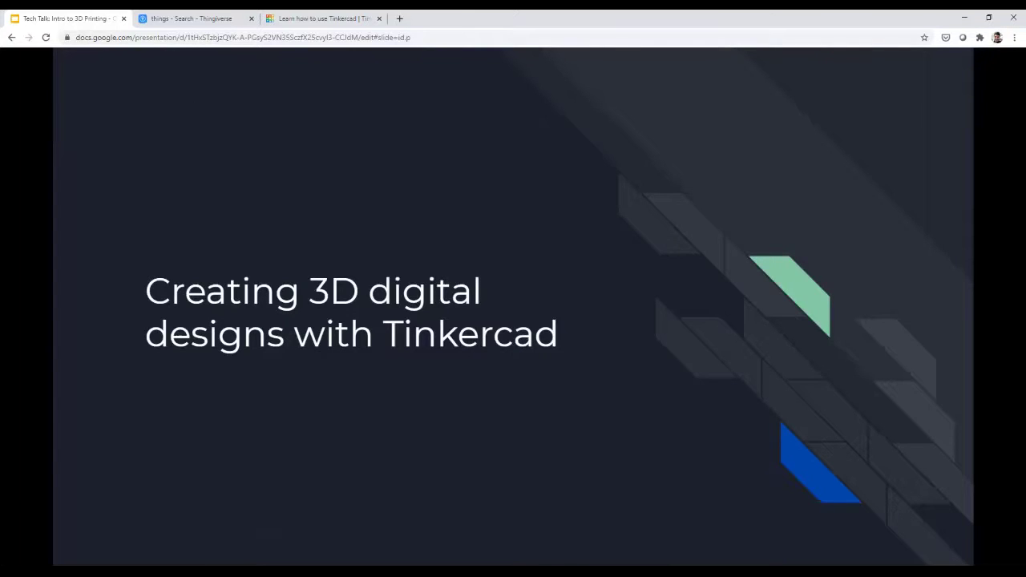
key(Right)
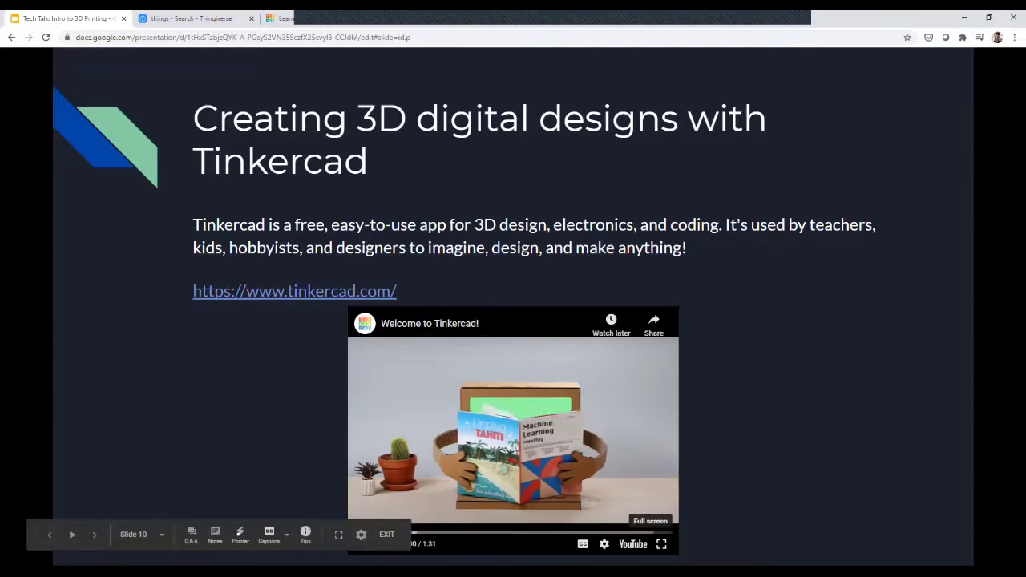
click(661, 543)
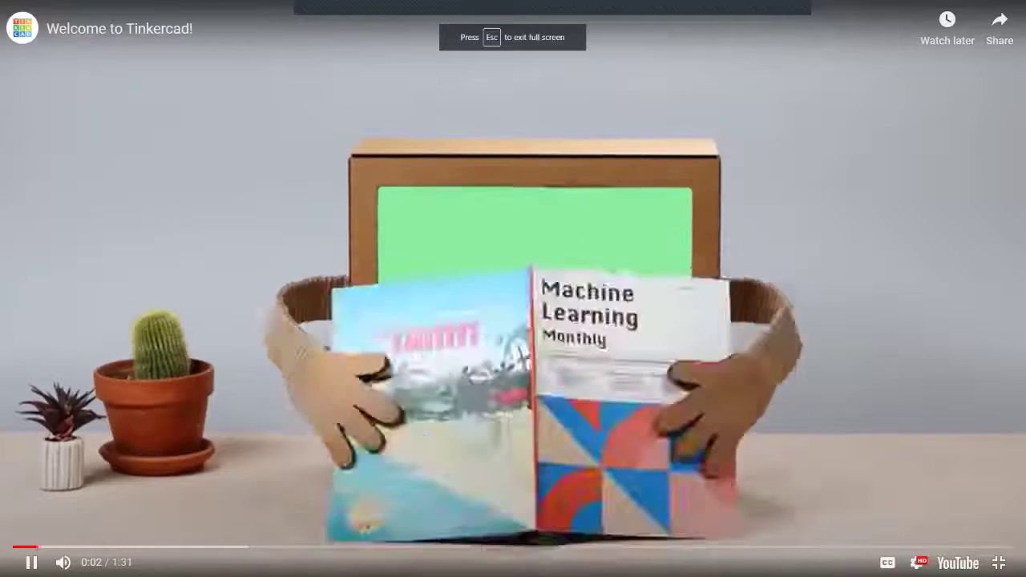
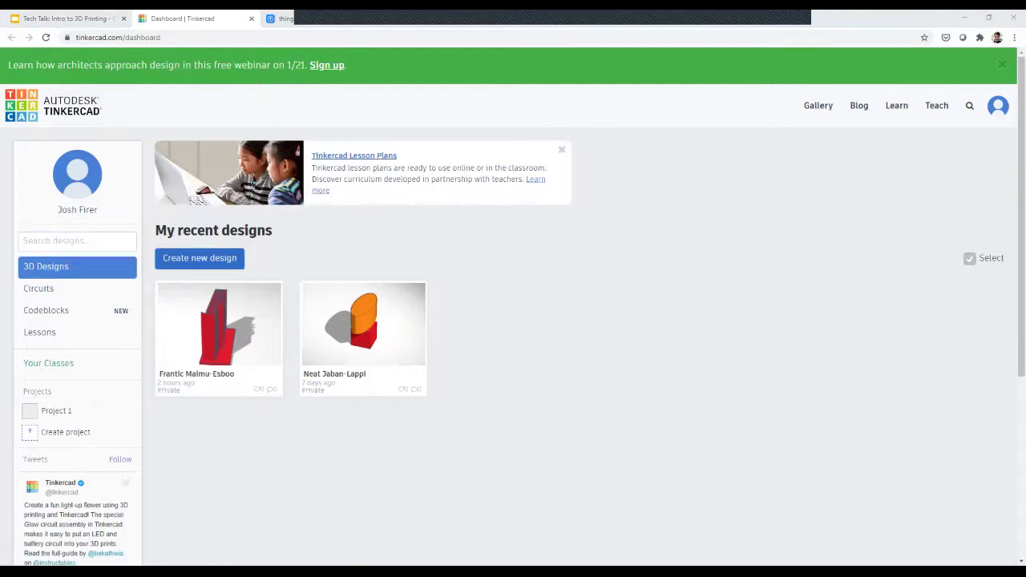
In Tinkercad, create a new 3D design with the grid units in inches and the snap grid at 1/64 in
click(200, 257)
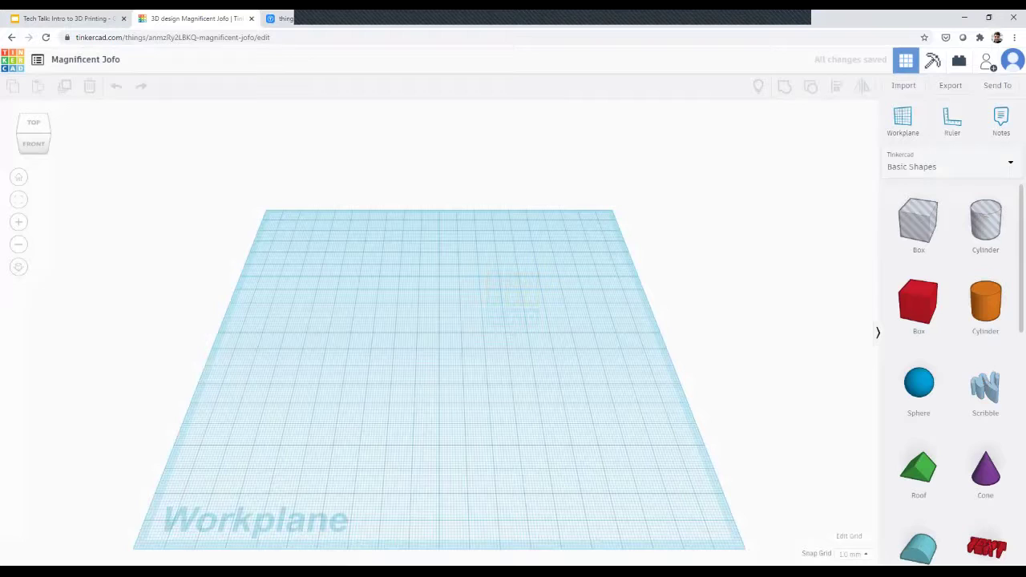
click(849, 535)
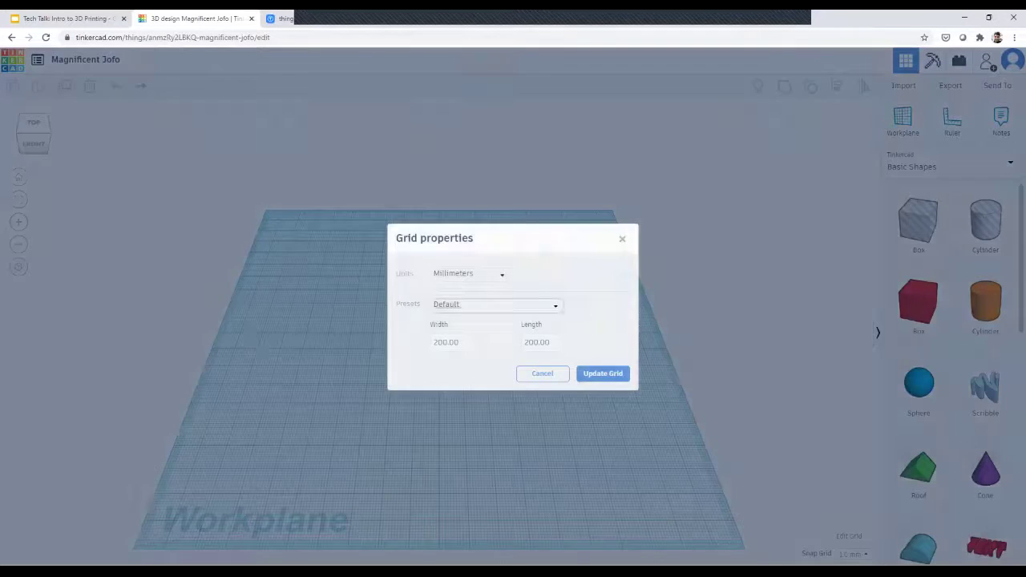
click(469, 273)
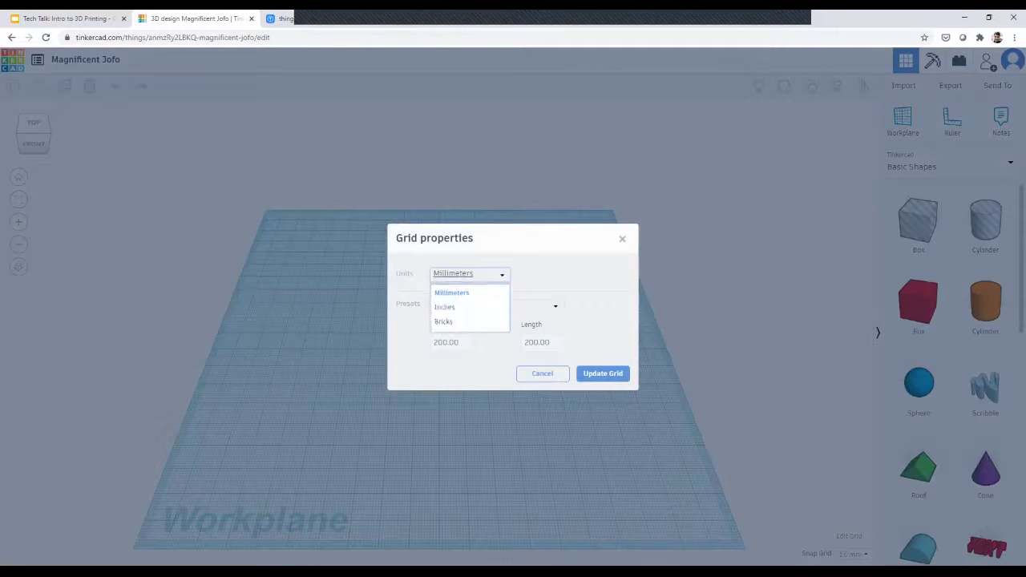
click(445, 307)
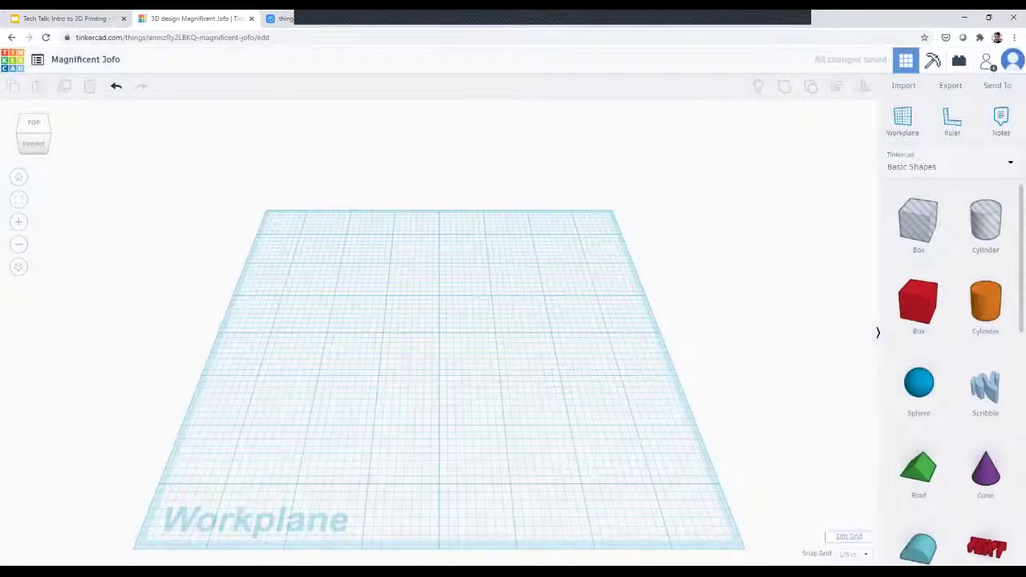
click(853, 554)
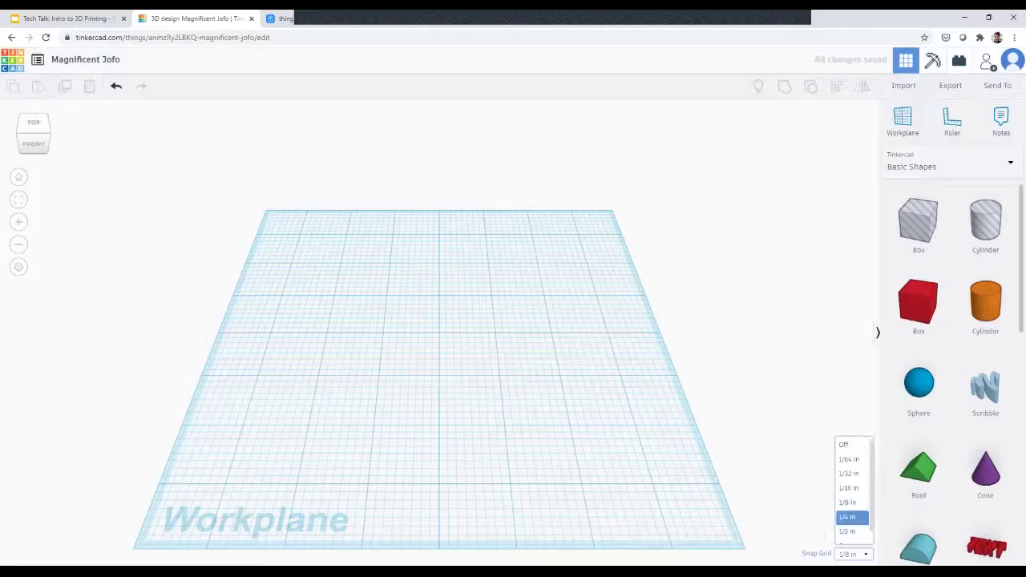
key(Return)
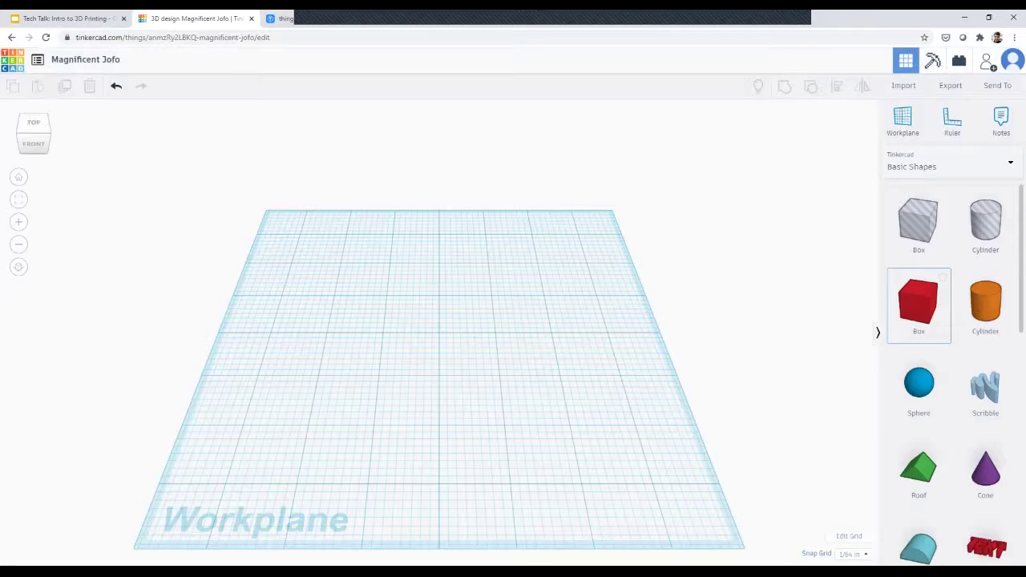
Place a solid red box on the workplane and stretch it in length and depth into a large rectangular block
drag(919, 303, 559, 298)
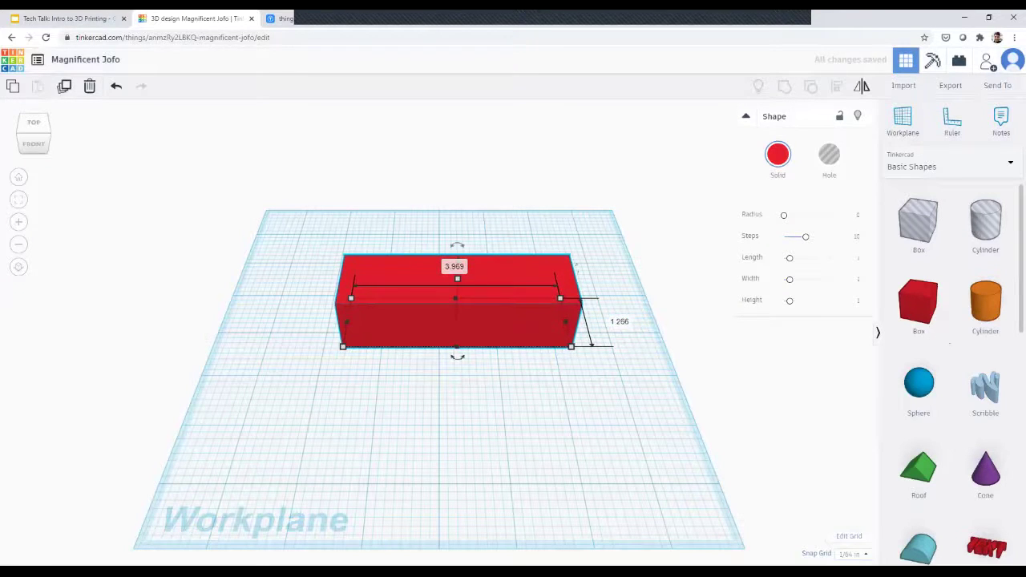
drag(457, 346, 457, 394)
drag(351, 298, 302, 300)
drag(560, 301, 596, 300)
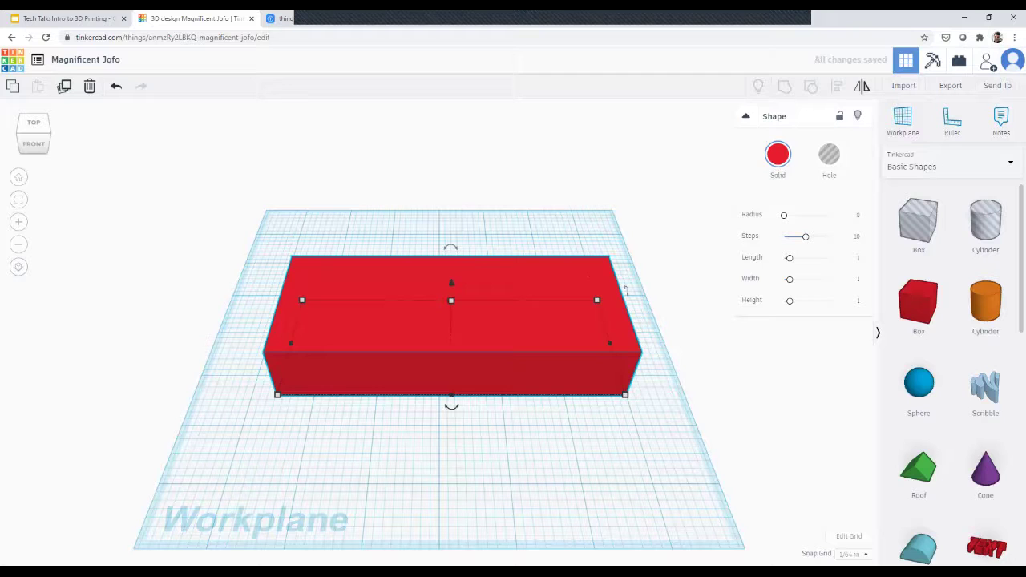
Add a Text shape at the front of the box and lower the box's height to make a thin plate
click(987, 545)
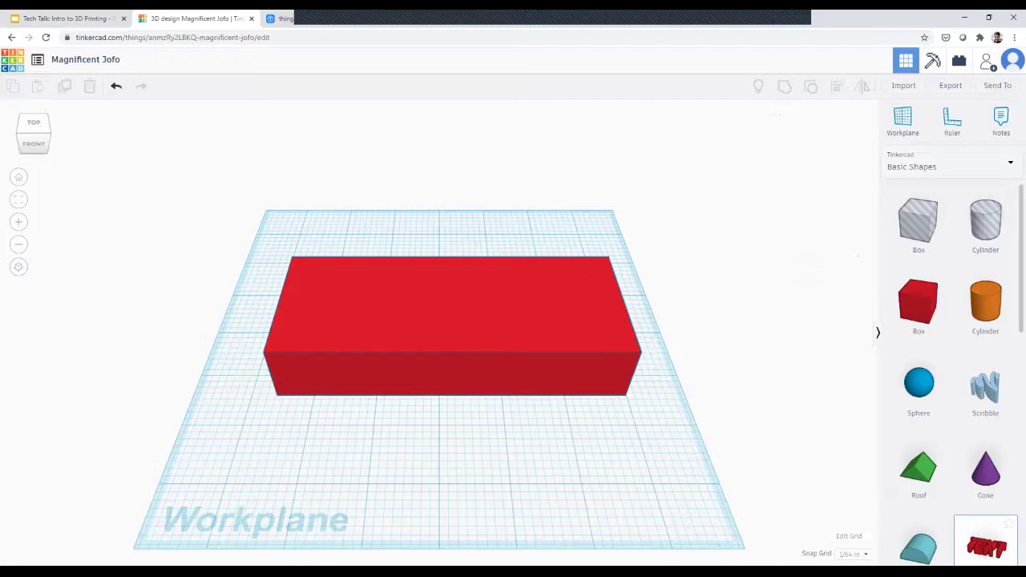
click(442, 453)
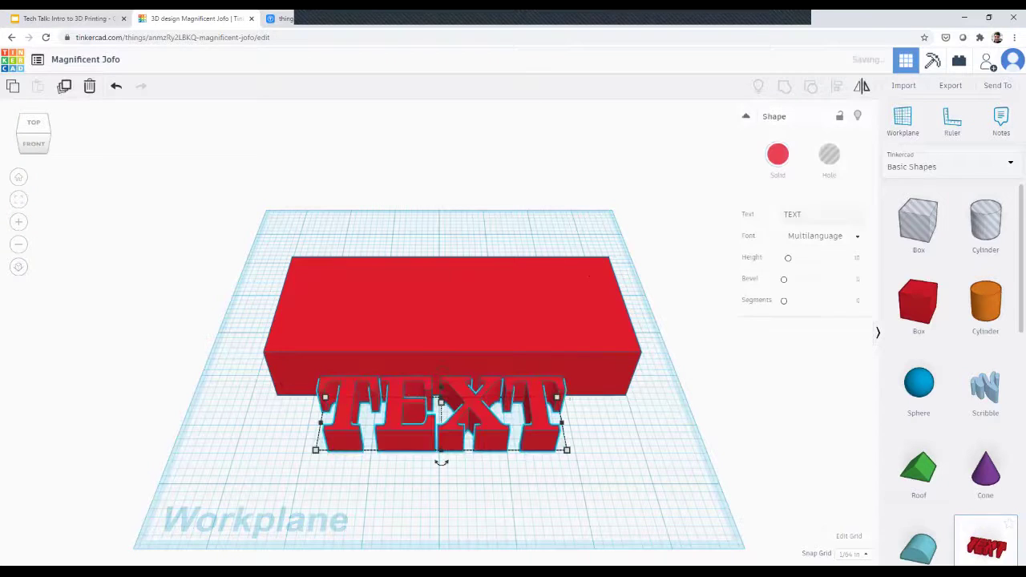
click(447, 371)
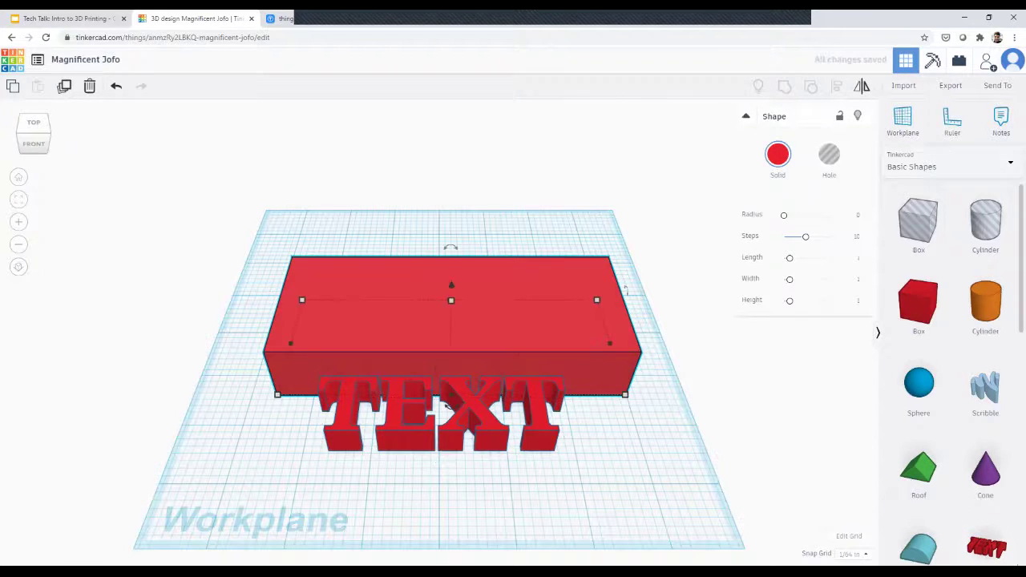
drag(451, 301, 450, 341)
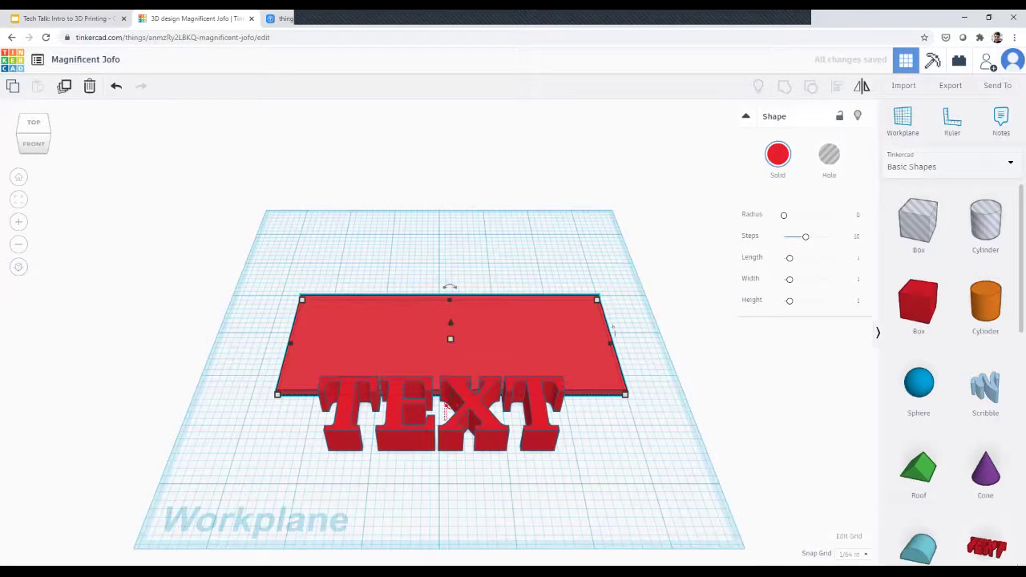
Move the text shape onto the red plate and stretch it to about 5.34 by 1.13 in
shift+click(447, 406)
drag(639, 456, 641, 446)
key(Escape)
drag(447, 440, 531, 436)
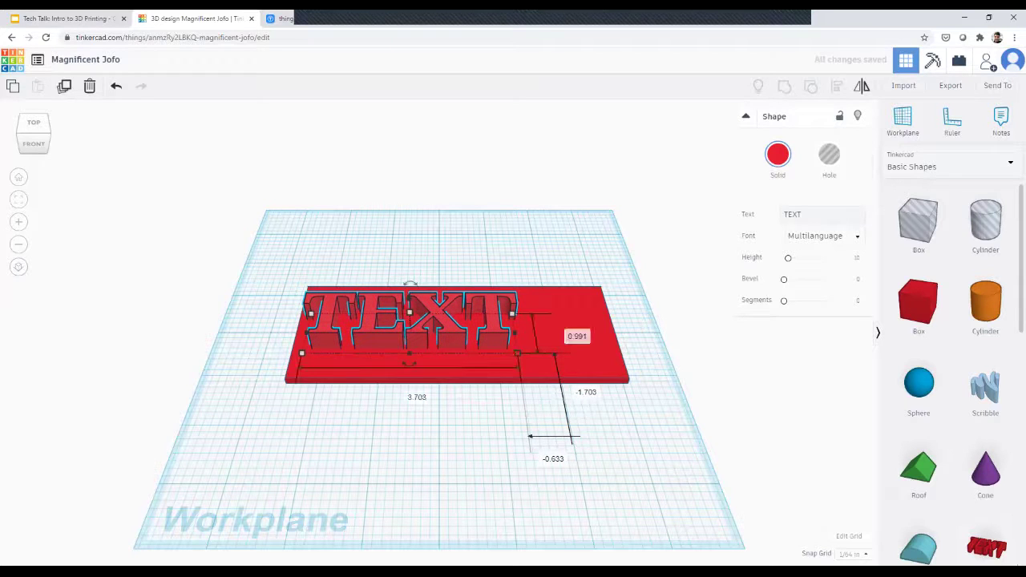
drag(517, 353, 614, 359)
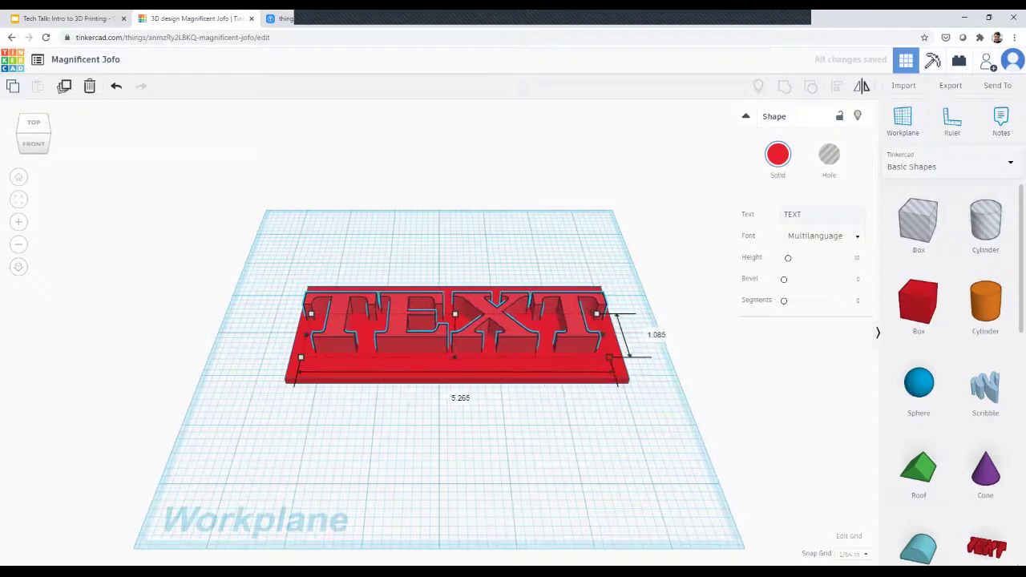
Change the text shape's wording to "Library" and its solid color to green
click(801, 214)
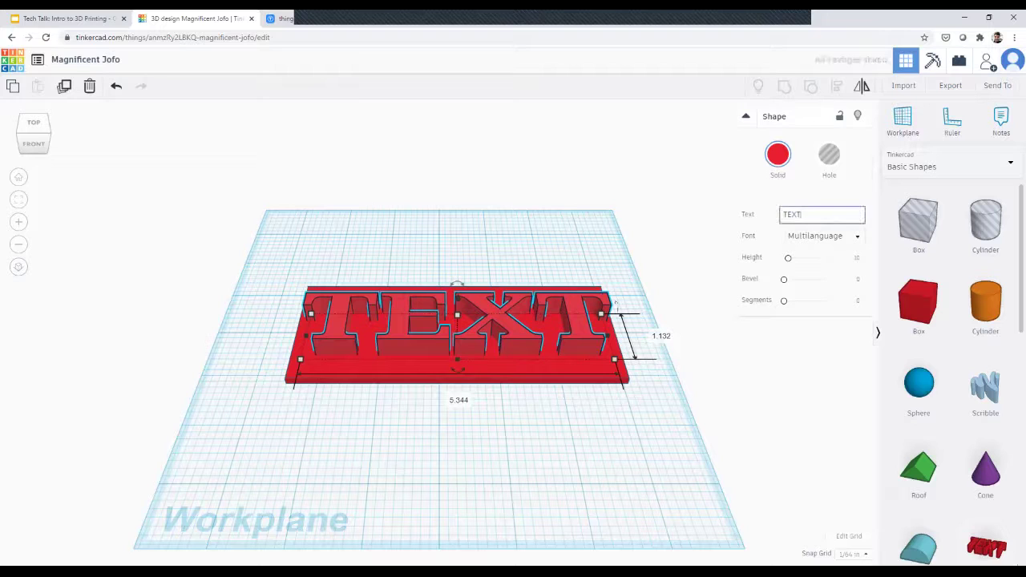
key(ctrl+a)
key(Return)
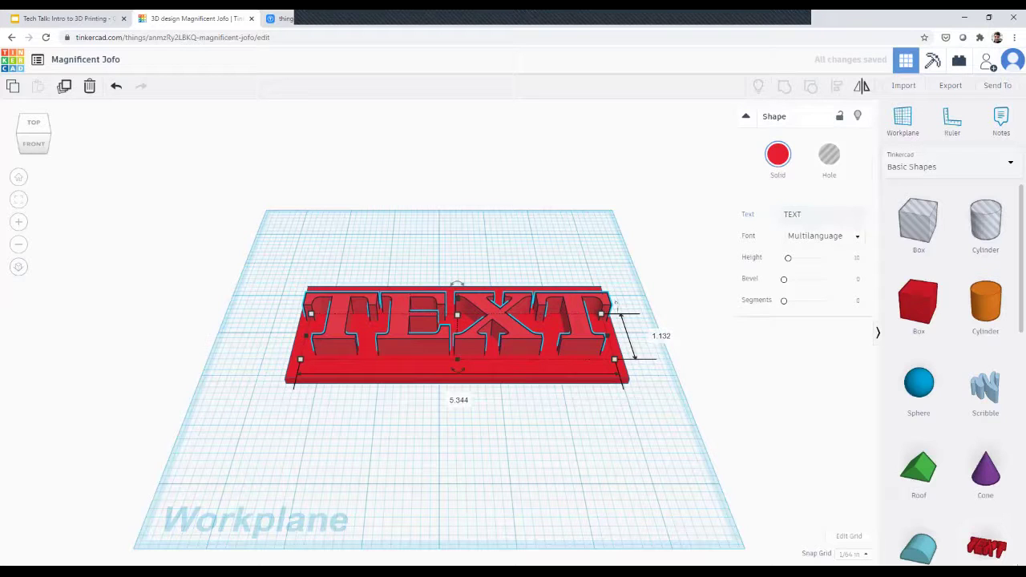
double_click(792, 215)
key(BackSpace)
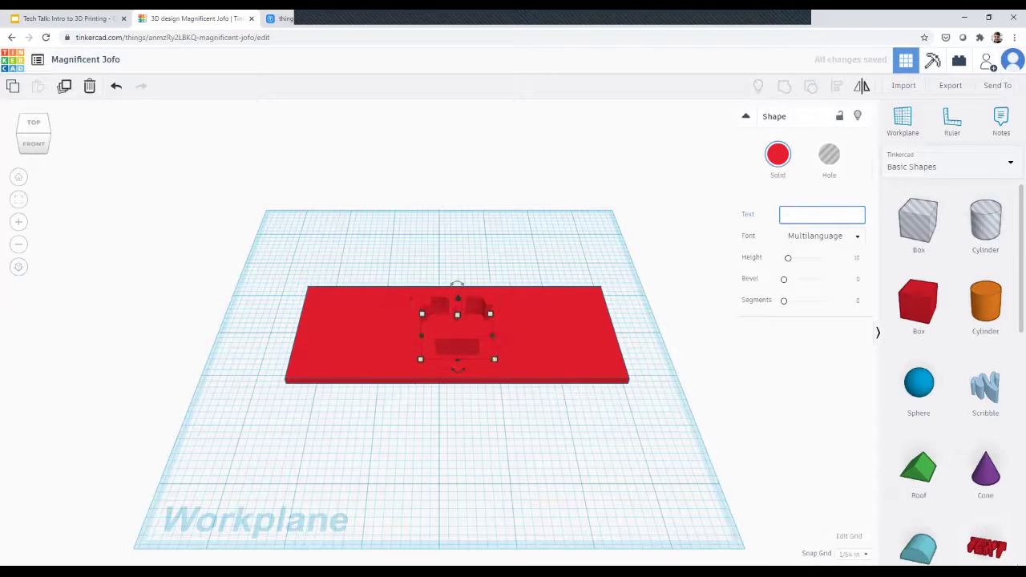
text(Library)
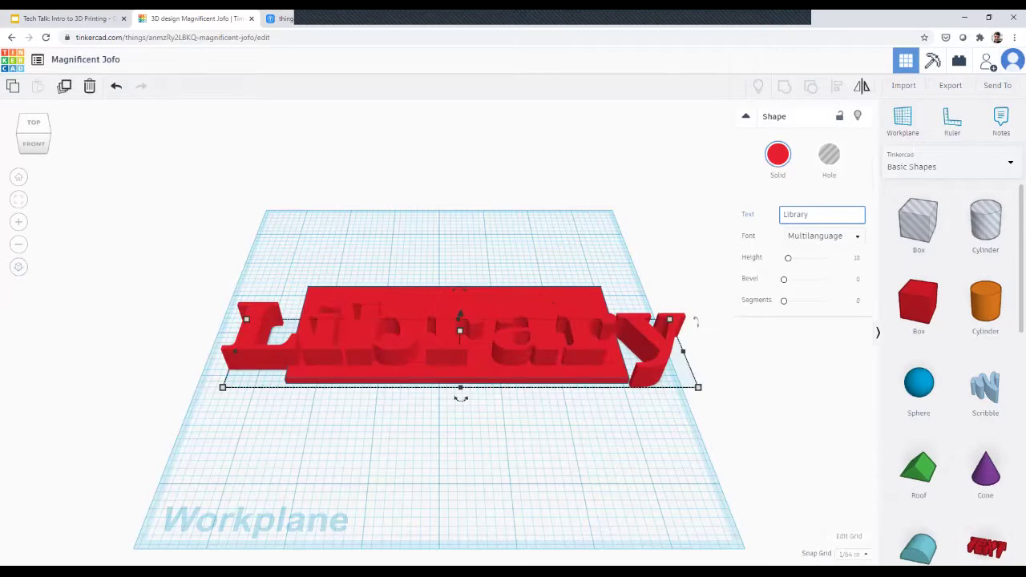
click(778, 154)
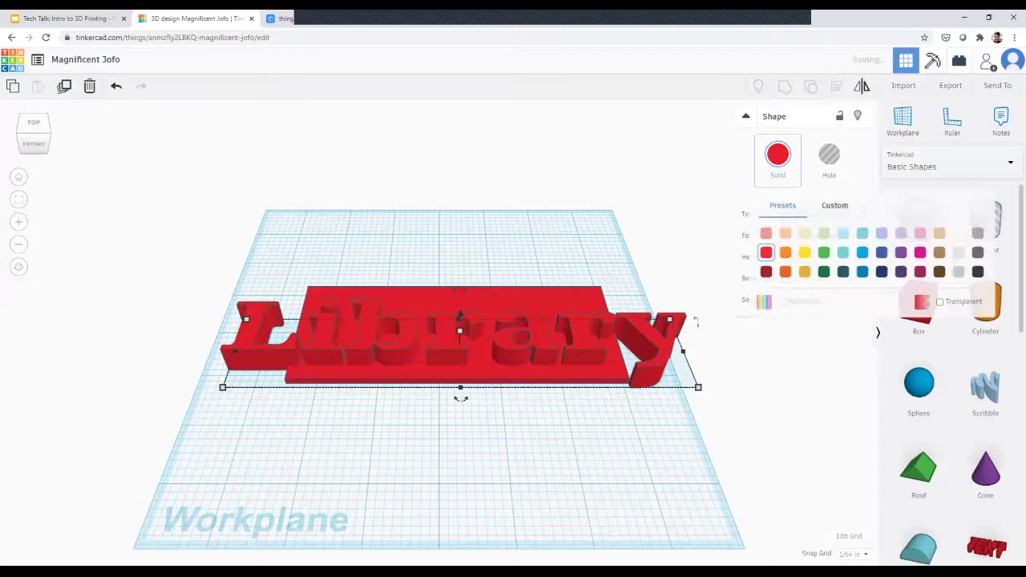
click(824, 253)
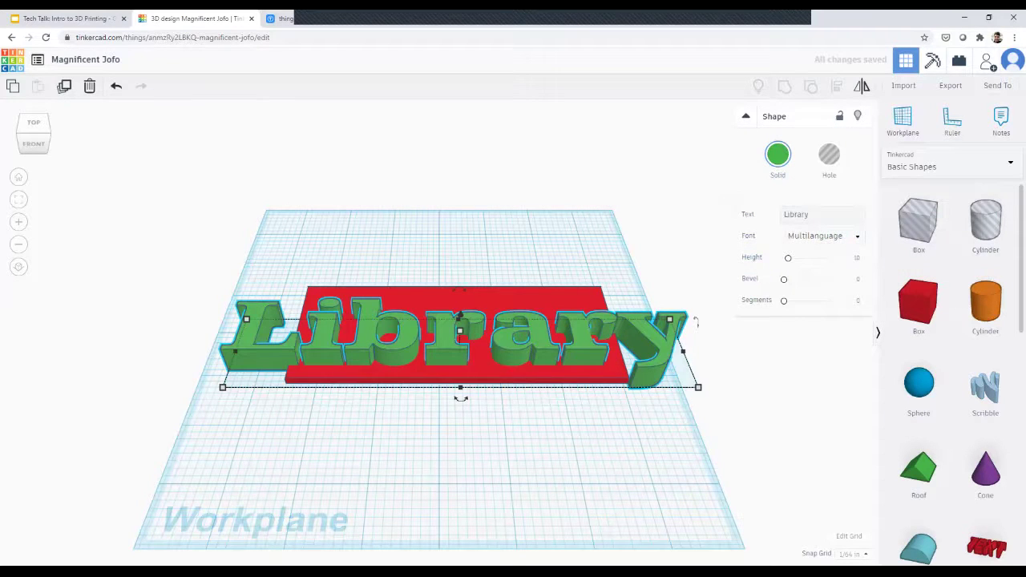
Shrink the green "Library" text and reposition it so that it fits within the red plate
drag(699, 387, 488, 372)
mouse_move(554, 345)
mouse_down()
mouse_move(612, 344)
mouse_move(570, 345)
mouse_up()
drag(337, 332, 449, 327)
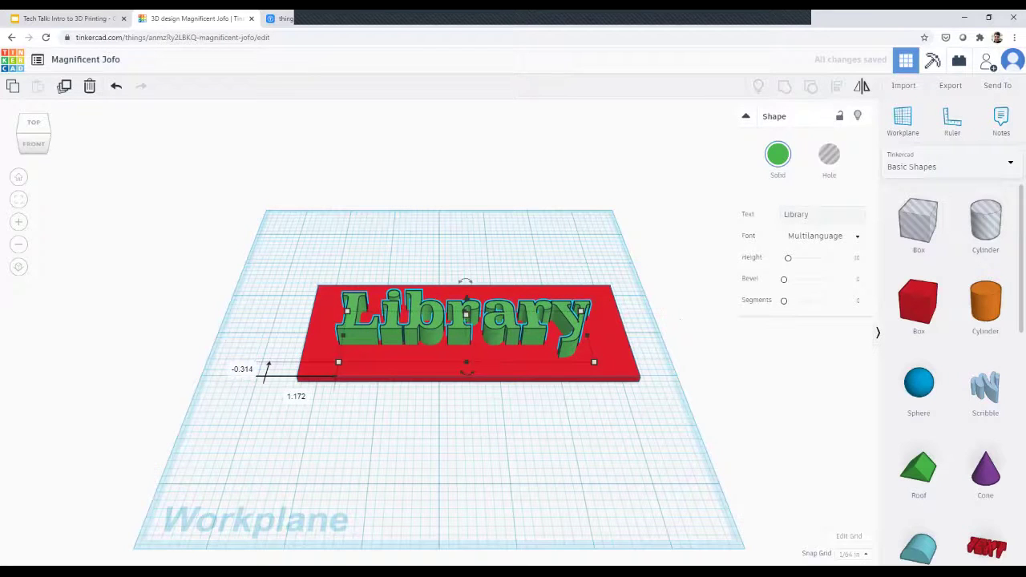
click(18, 266)
click(18, 266)
click(18, 266)
click(18, 266)
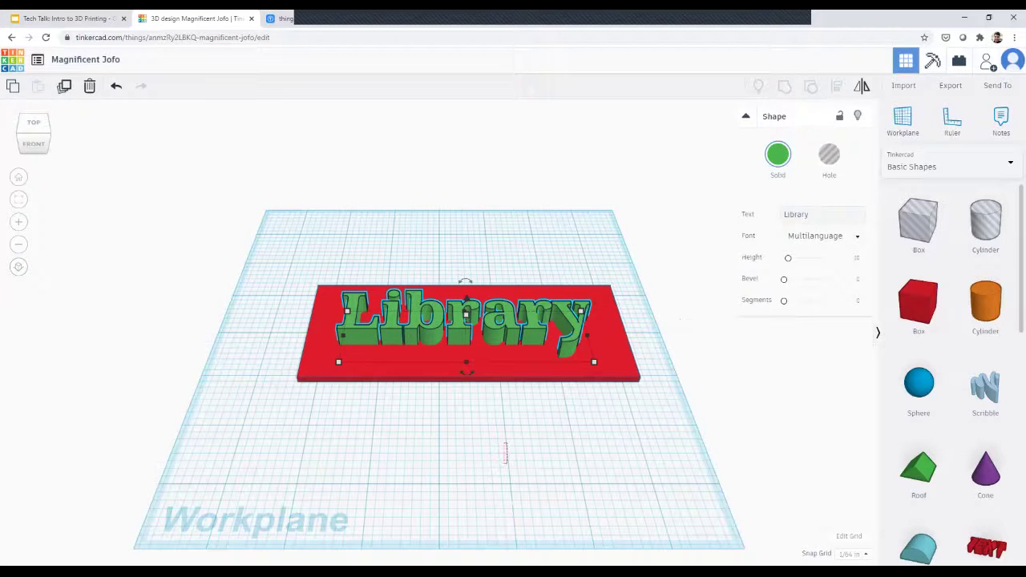
Export everything in the design as an .STL file for 3D printing
click(506, 451)
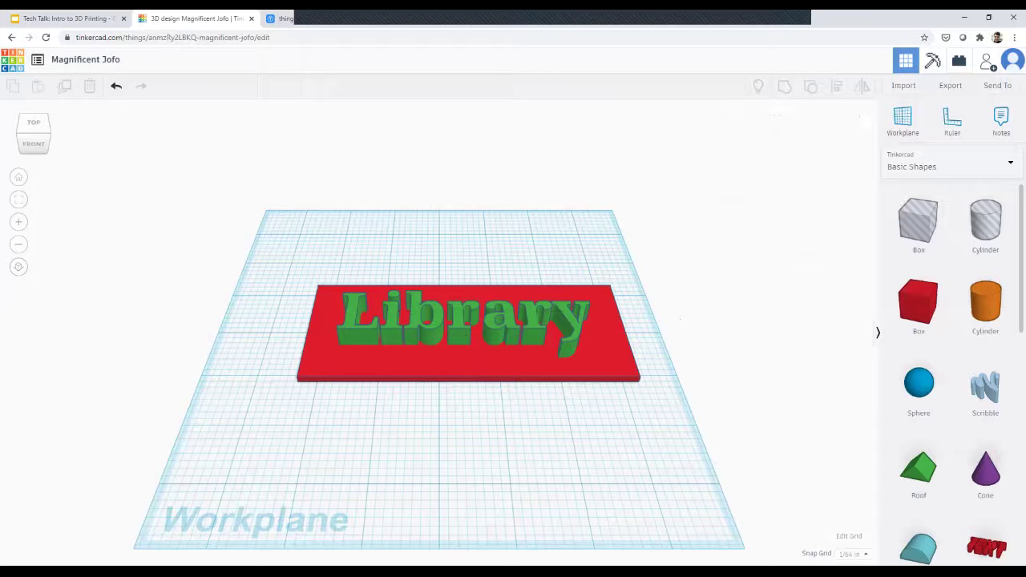
click(950, 85)
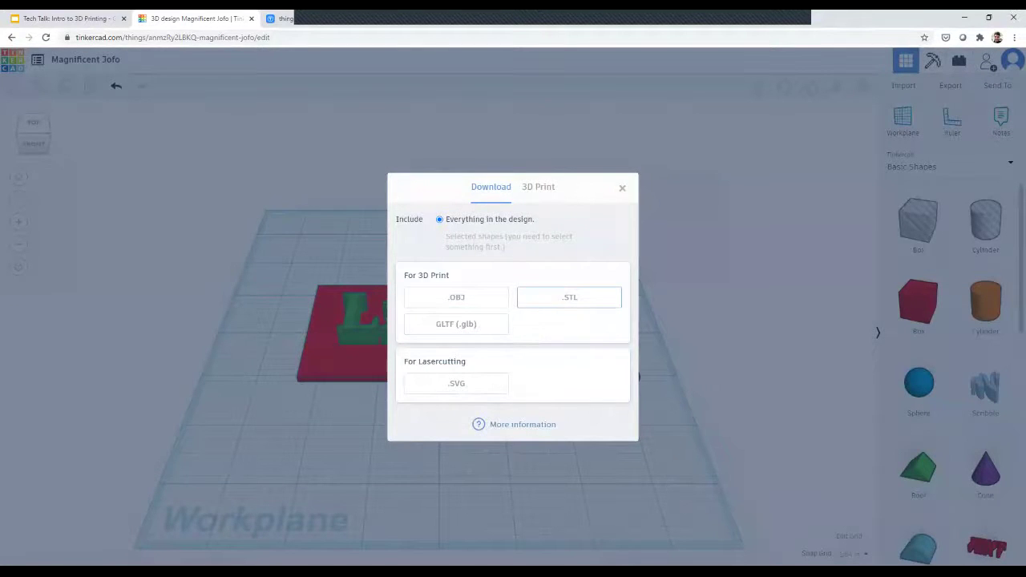
click(569, 297)
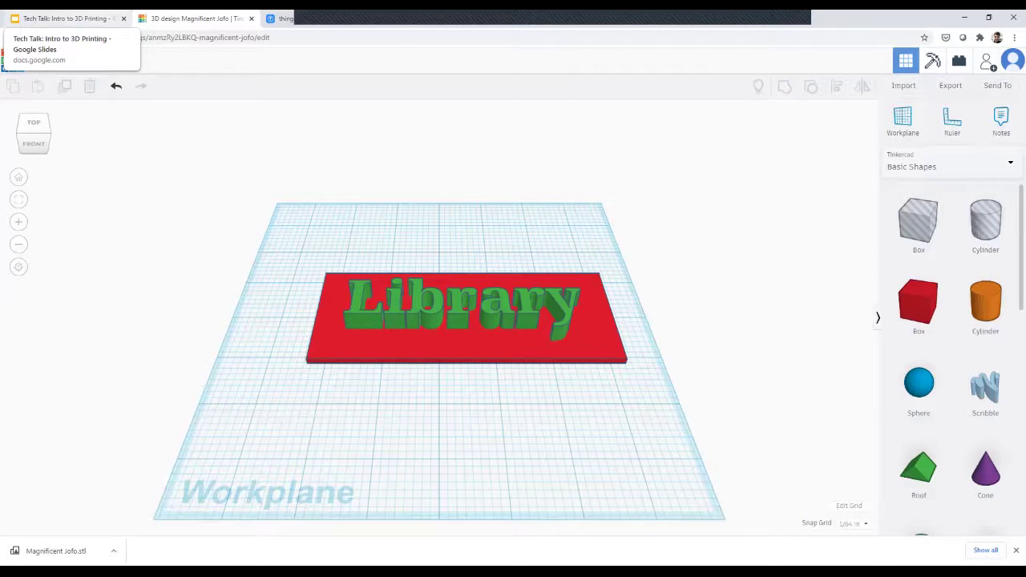
Switch to the Google Slides presentation and advance to the slide about finding digital designs through Thingiverse
click(65, 18)
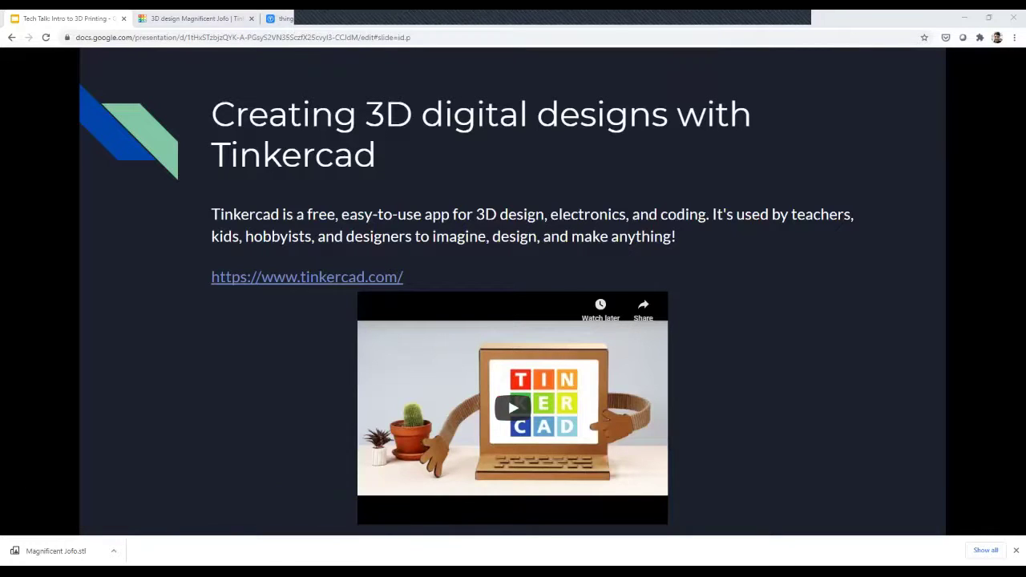
key(Right)
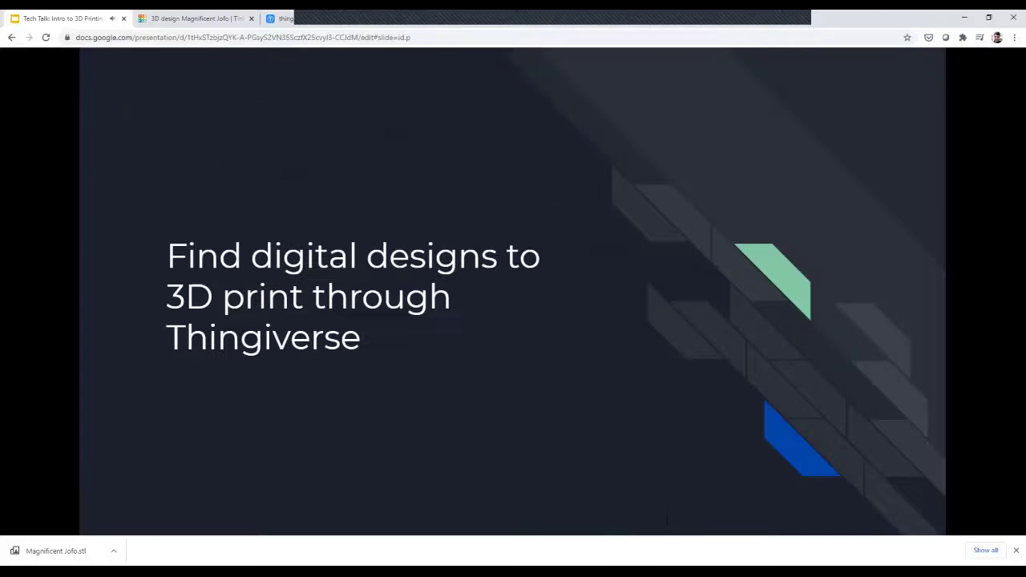
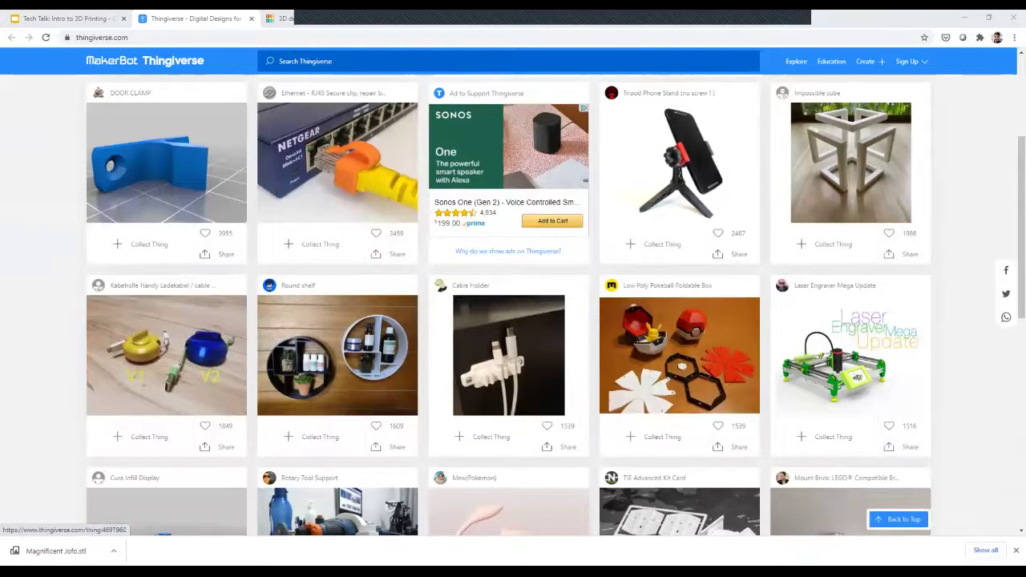
Look through the popular designs on the Thingiverse home page
scroll(513, 304, down, 3)
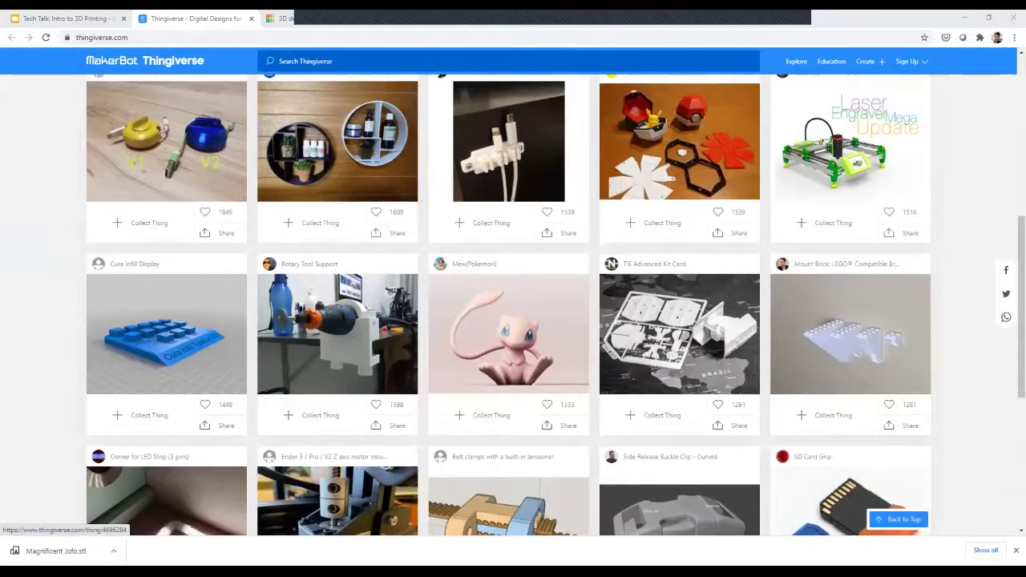
scroll(513, 305, down, 2)
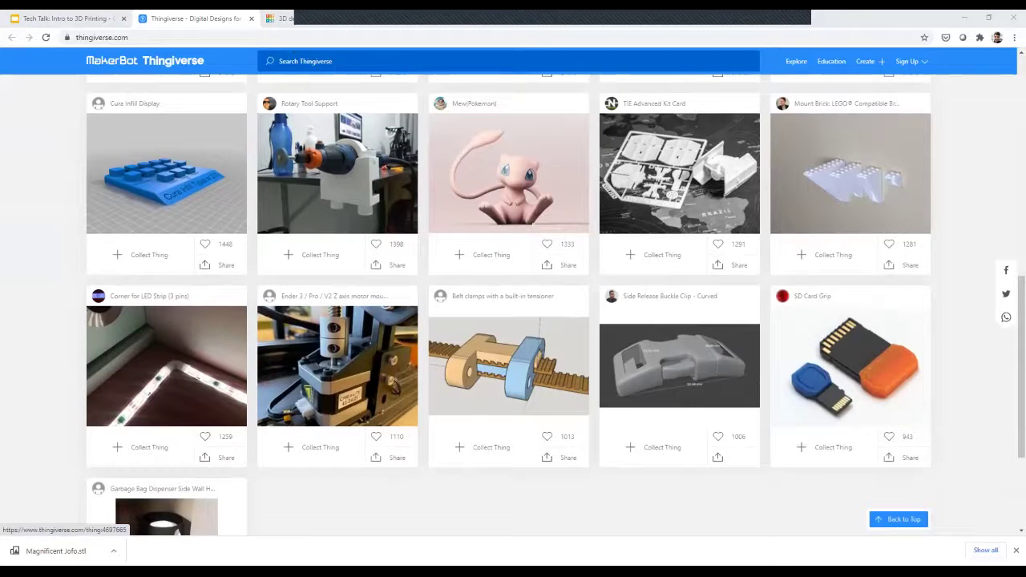
scroll(513, 305, down, 1)
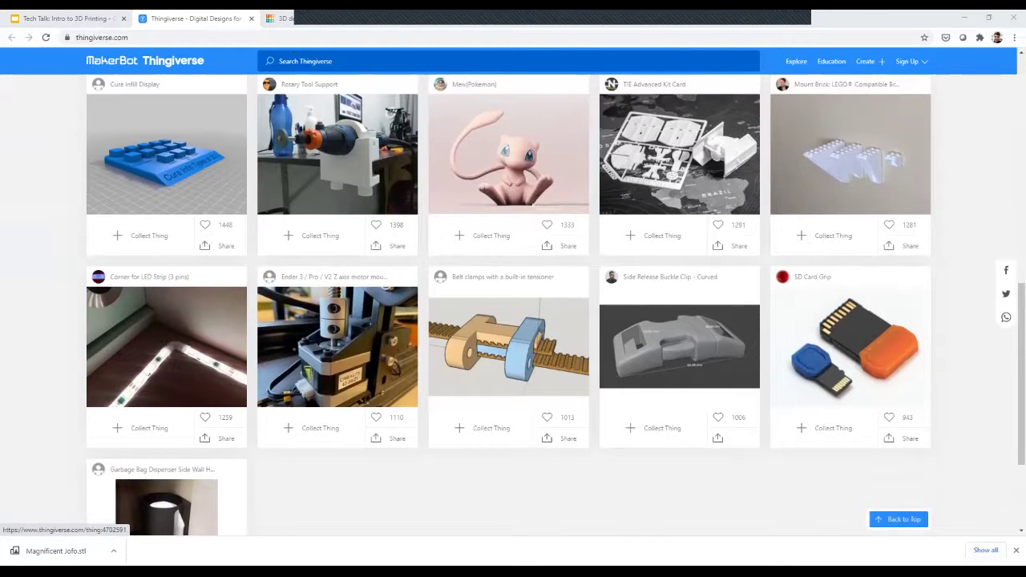
scroll(513, 304, down, 1)
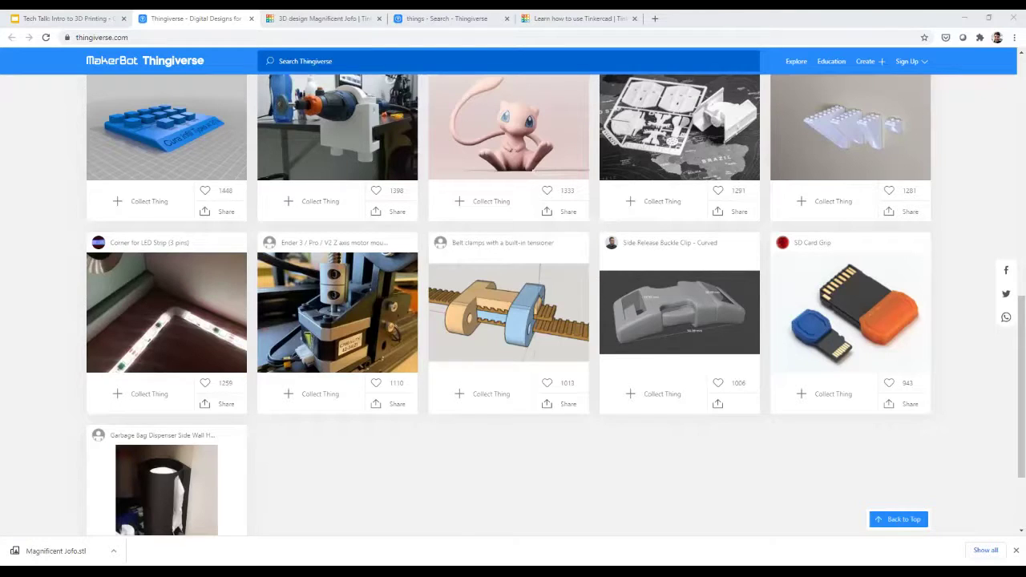
scroll(513, 305, up, 10)
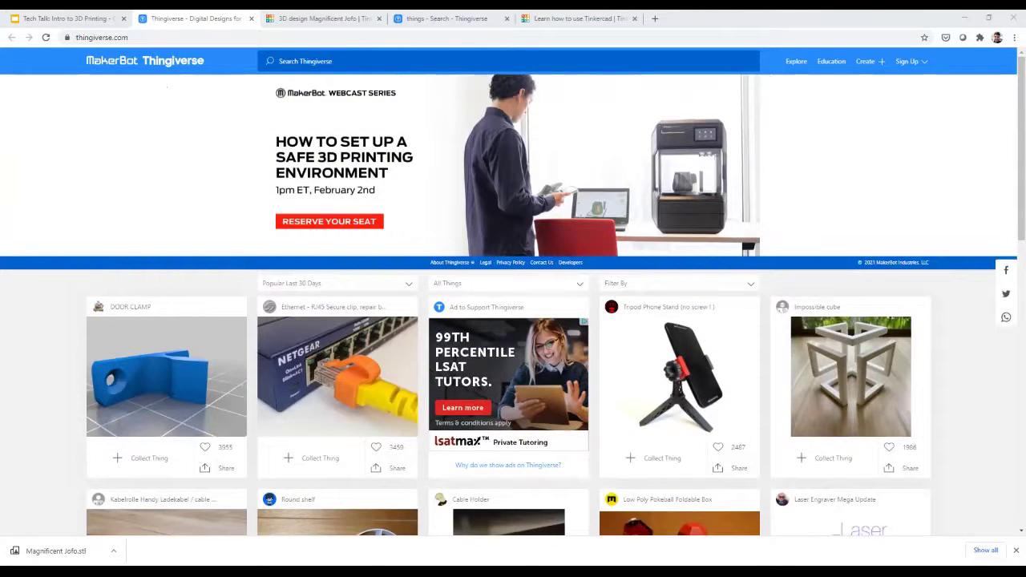
Search Thingiverse for "pokemon" and look through the resulting designs
text(pokemon)
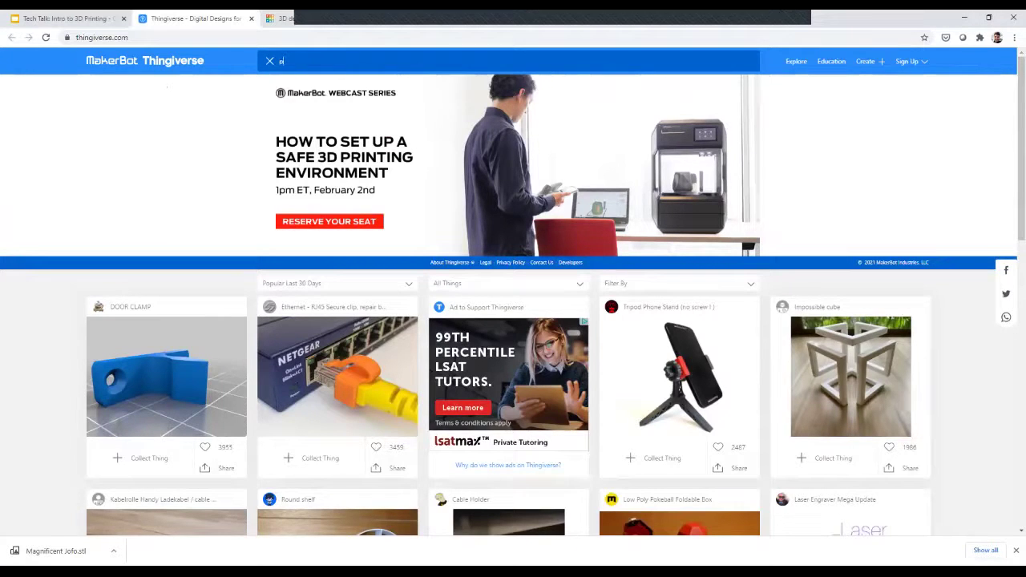
key(Return)
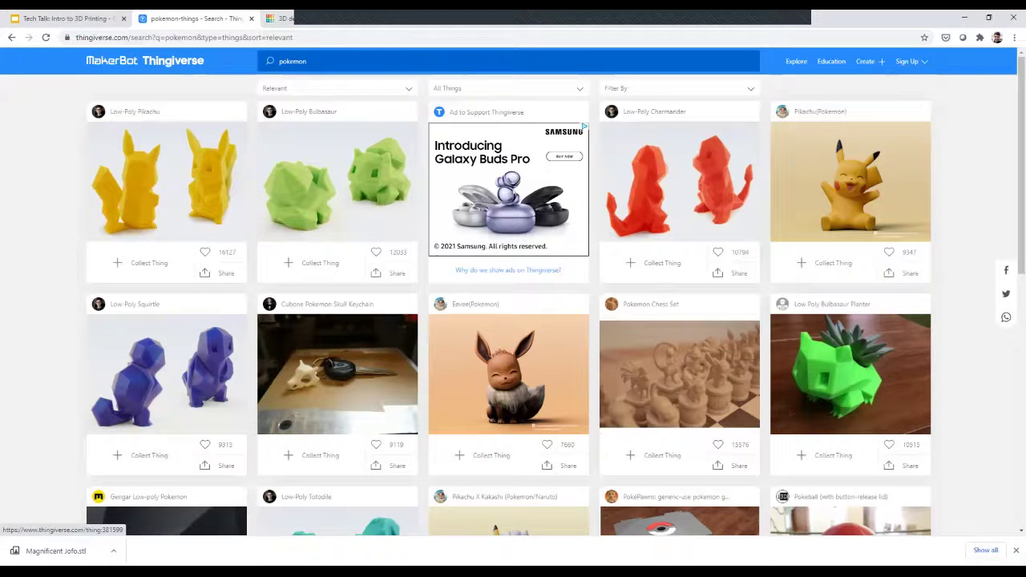
scroll(513, 304, down, 2)
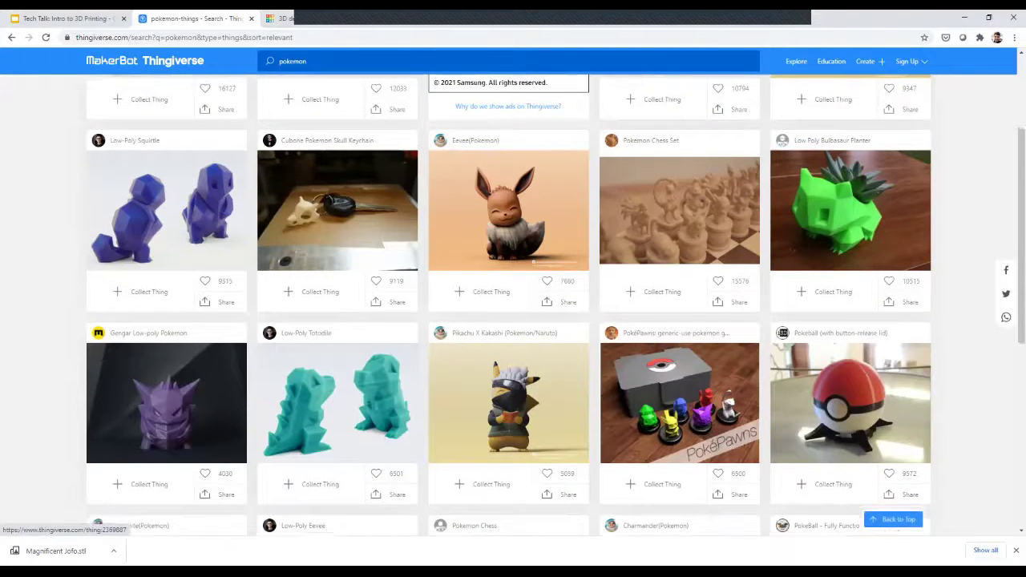
scroll(513, 305, down, 3)
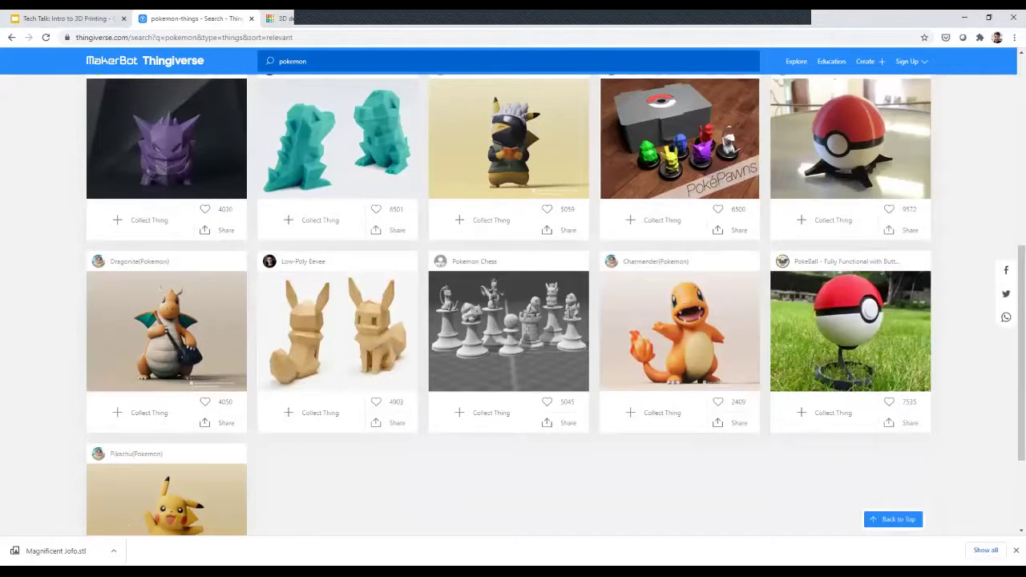
click(893, 519)
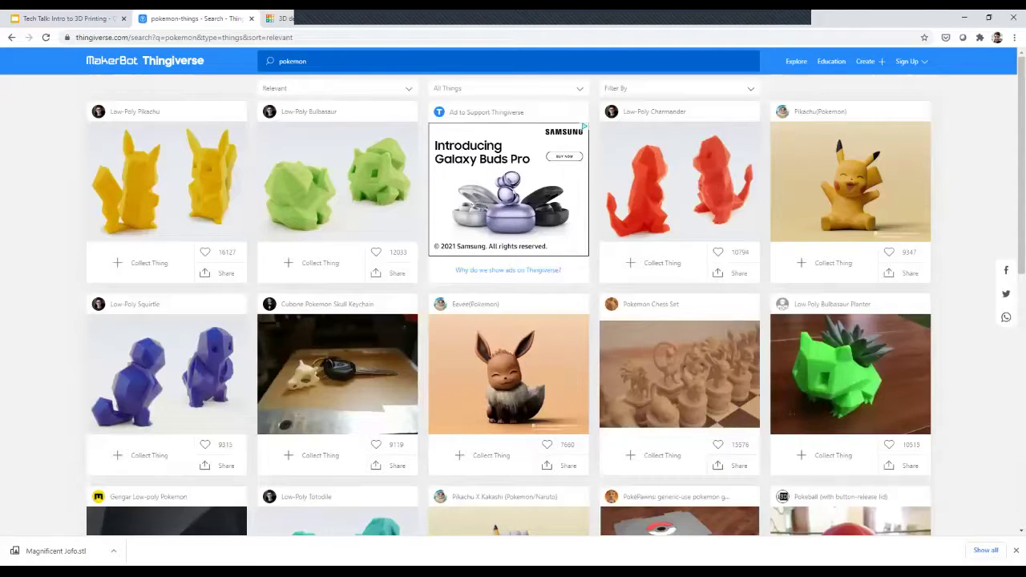
Search Thingiverse for "face shields" and browse the designs found
click(293, 61)
text(face shiel)
key(BackSpace)
key(BackSpace)
text(elds)
key(Return)
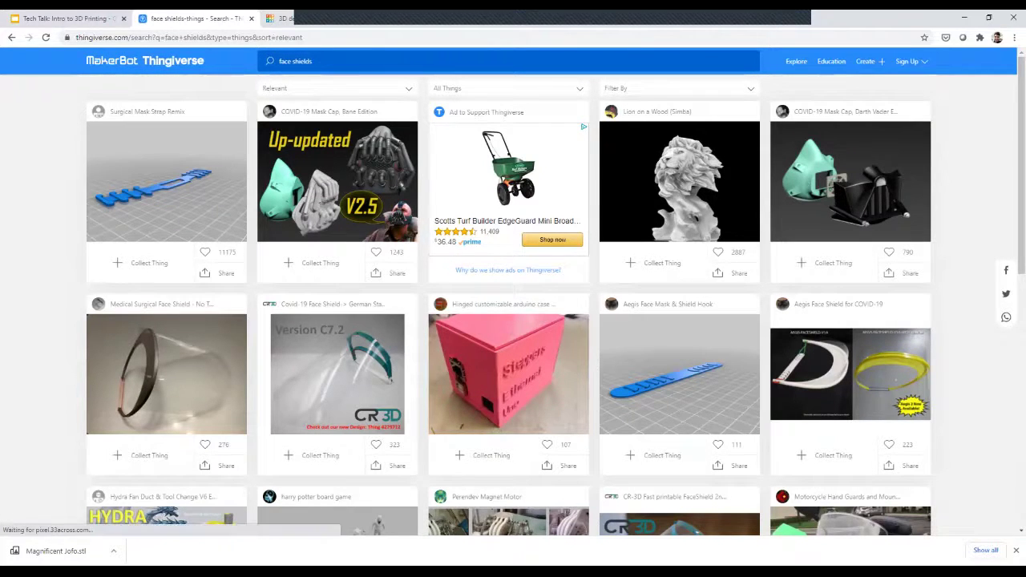
scroll(513, 295, down, 5)
scroll(514, 295, up, 3)
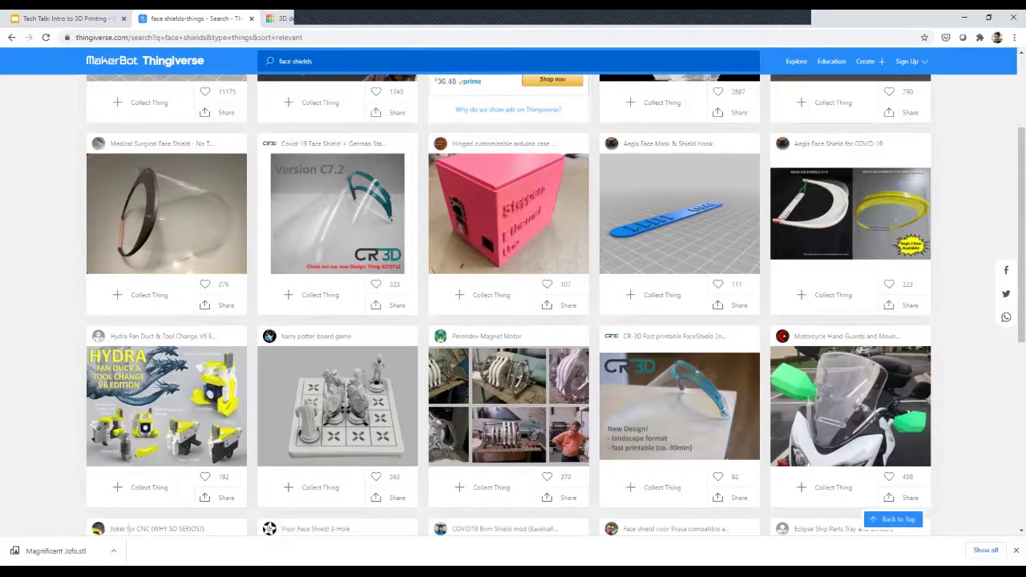
scroll(513, 295, down, 5)
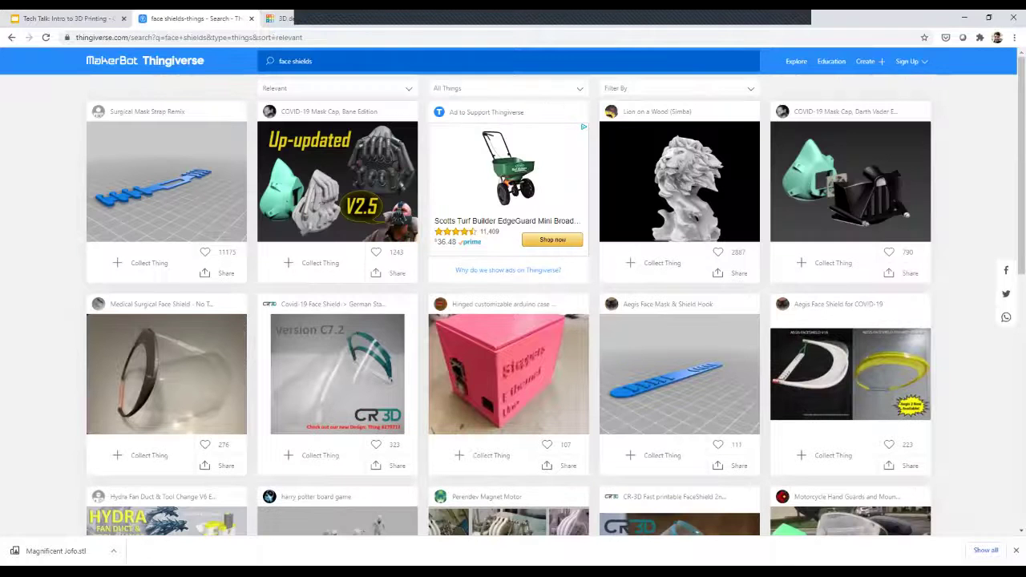
Return to the Thingiverse home page and open the Round shelf design from the popular designs
click(144, 60)
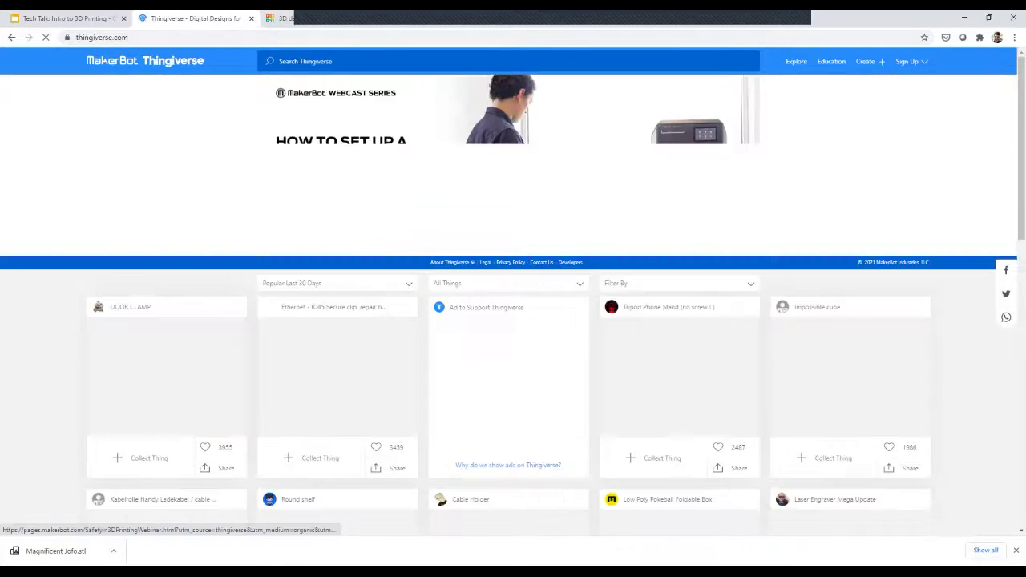
scroll(513, 304, down, 10)
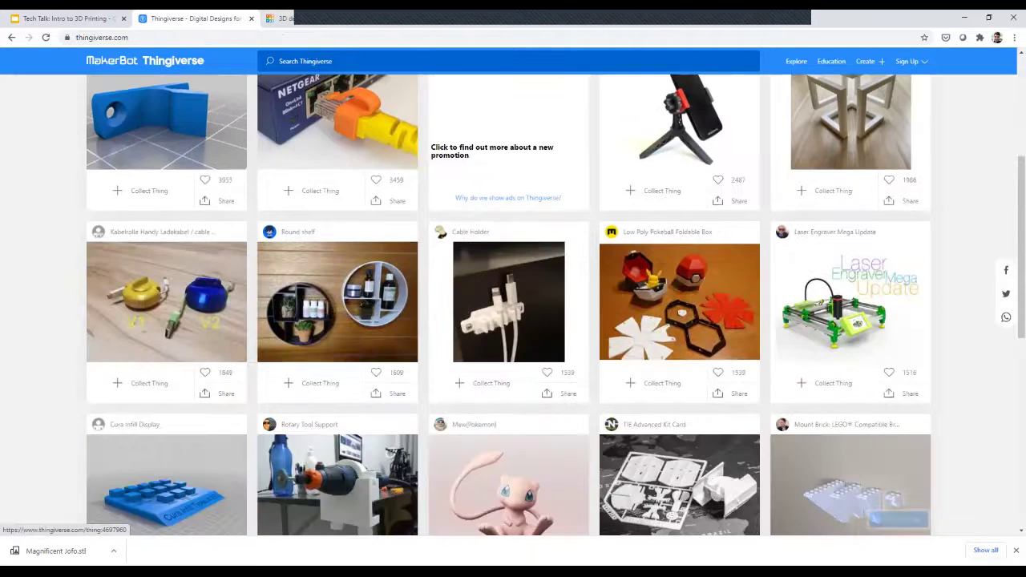
scroll(513, 305, up, 3)
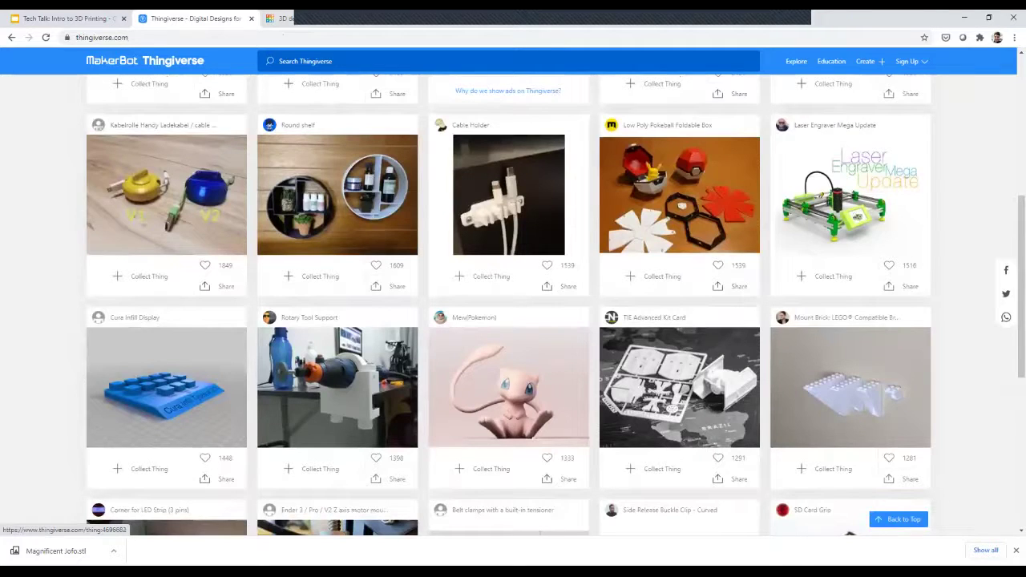
click(337, 195)
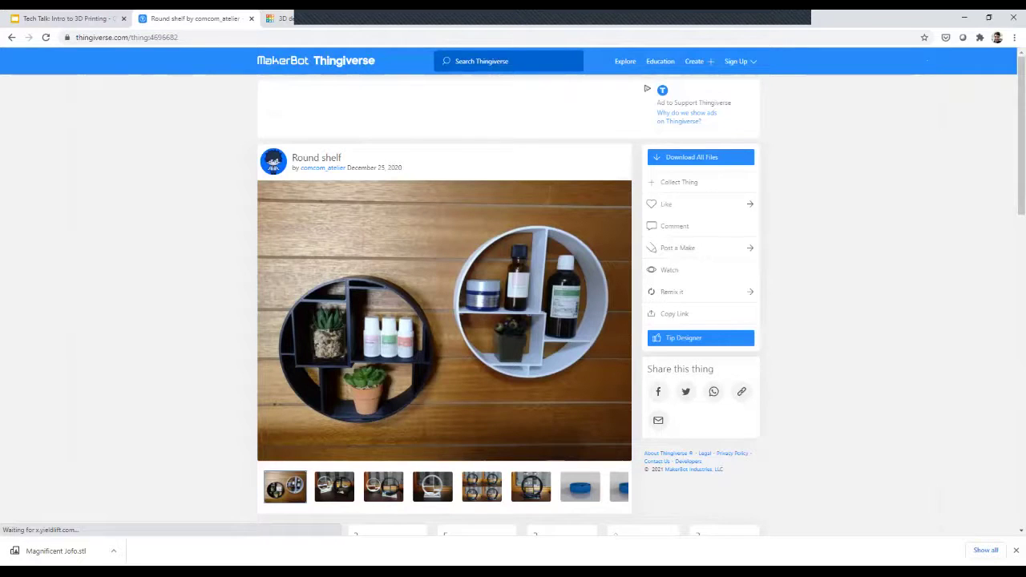
Review the Round shelf's summary, print settings and additional photos
scroll(513, 305, down, 4)
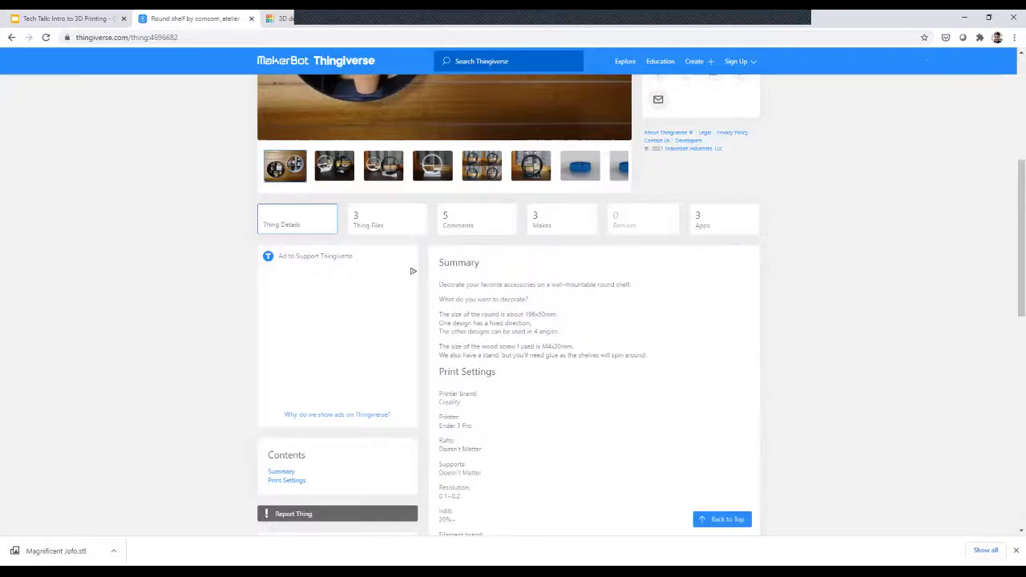
scroll(513, 305, down, 3)
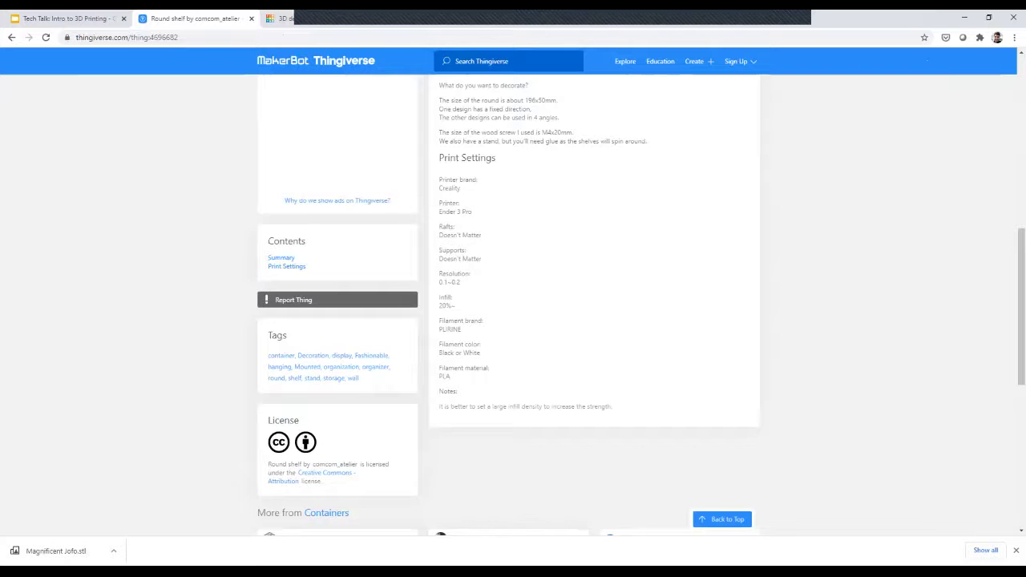
scroll(334, 432, up, 6)
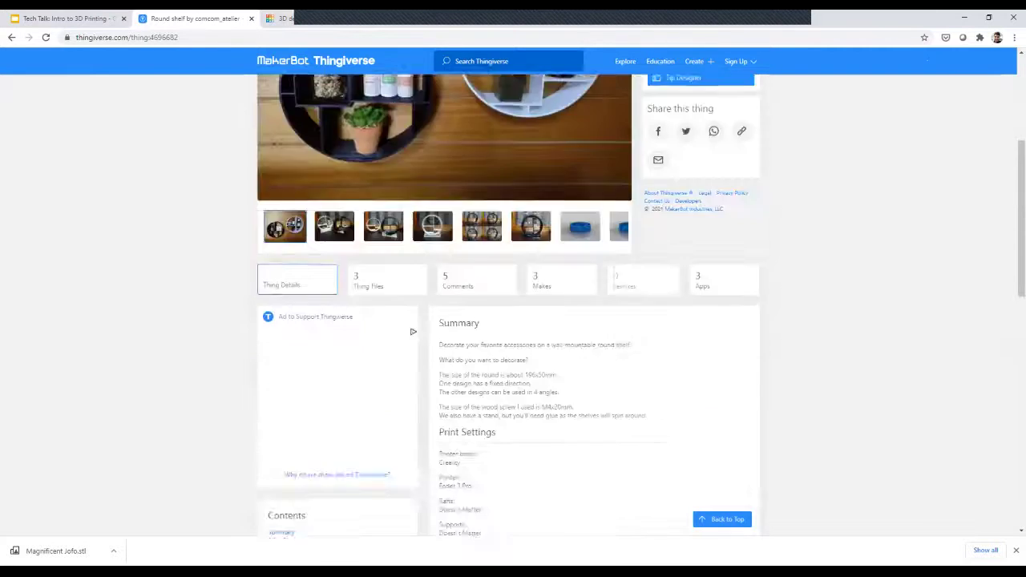
click(334, 433)
click(383, 433)
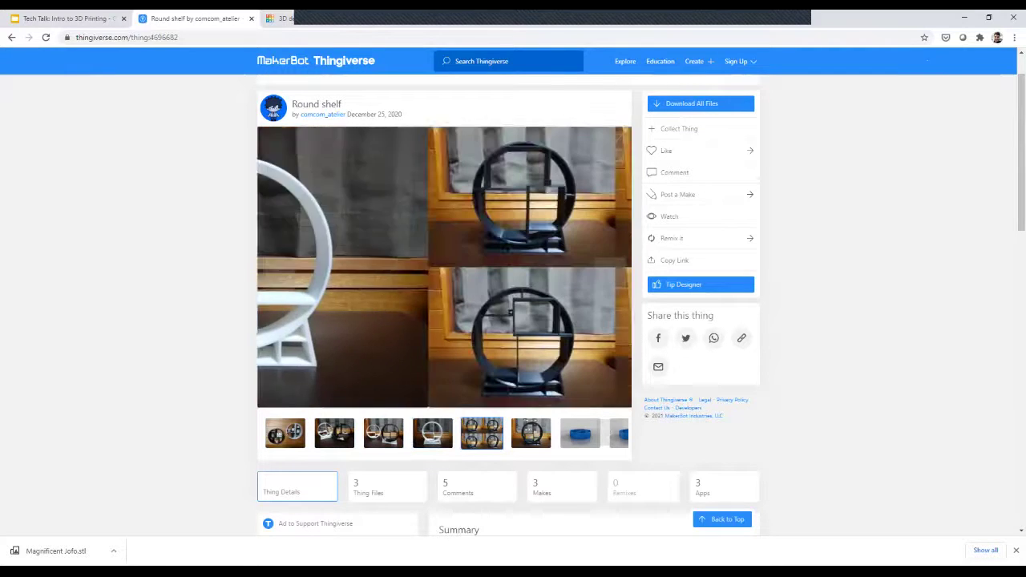
View the comments on the Round shelf and the makes posted by other people
scroll(413, 271, down, 3)
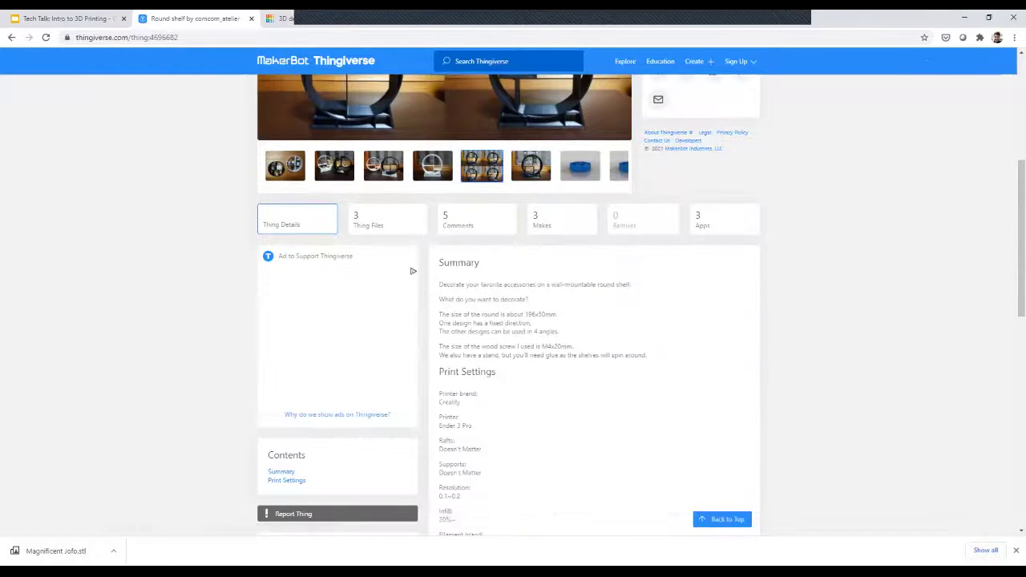
click(457, 220)
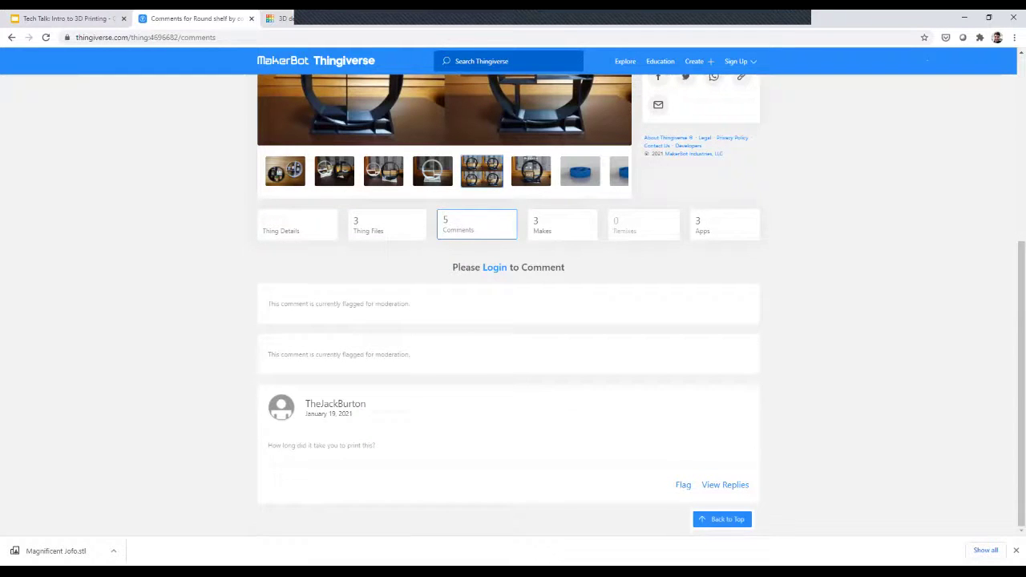
click(561, 224)
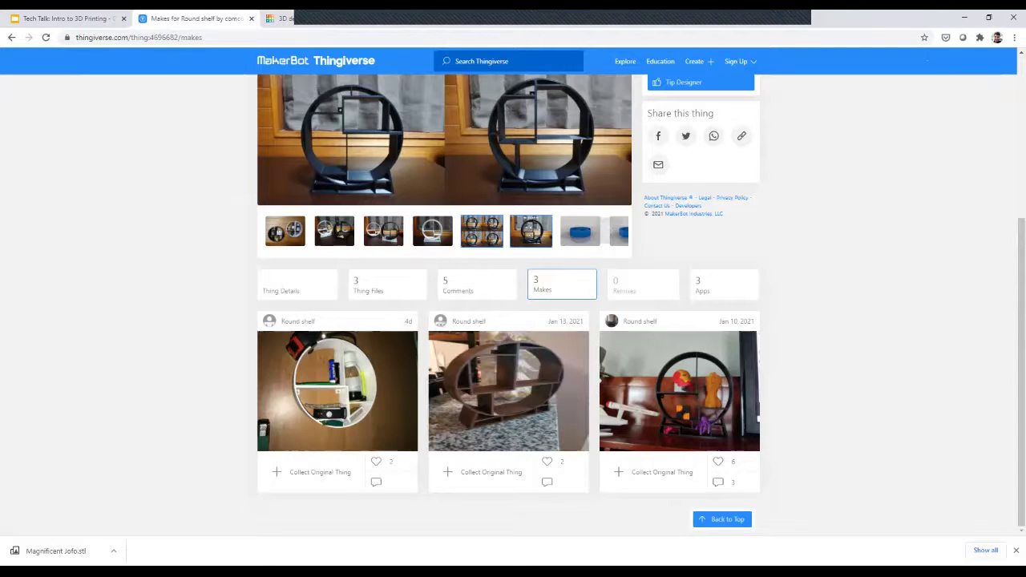
Download all files of the Round shelf design
scroll(508, 305, up, 2)
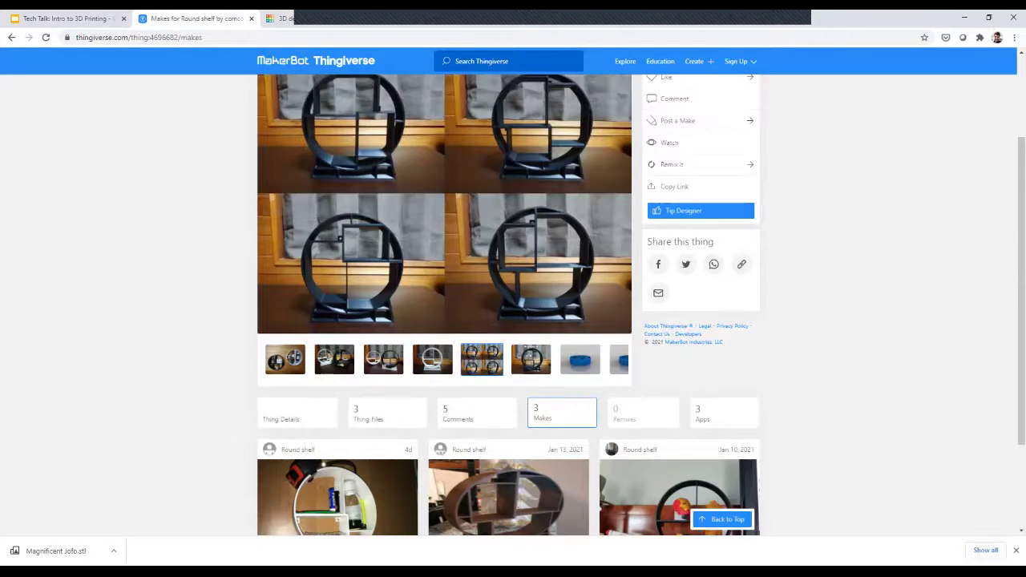
scroll(508, 305, up, 1)
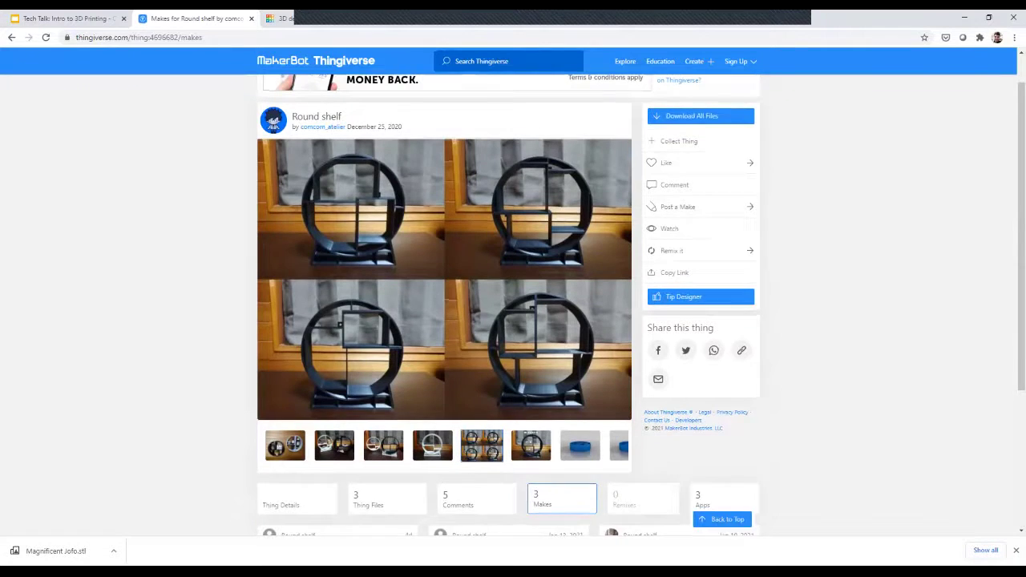
scroll(508, 304, up, 1)
click(701, 157)
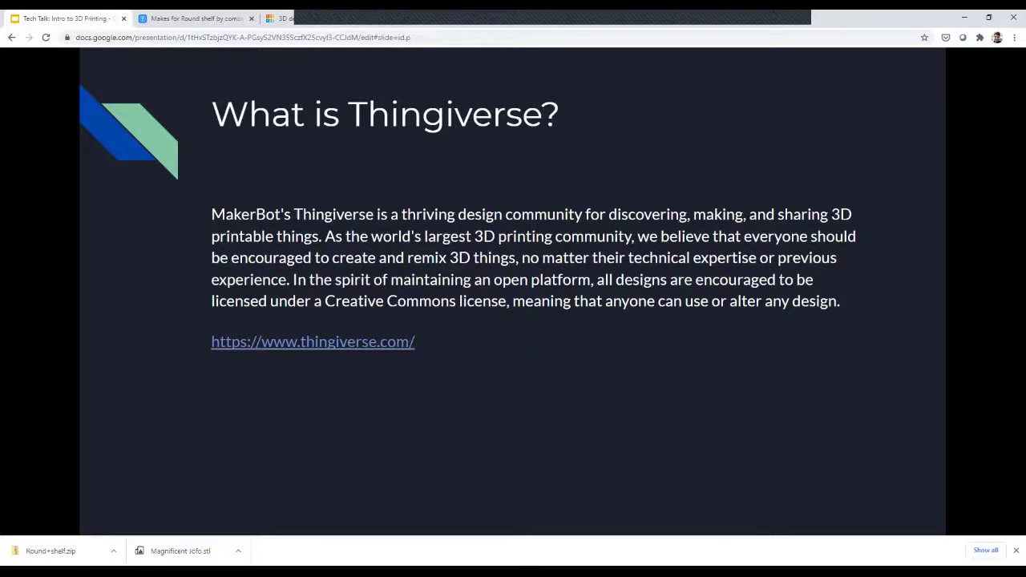
Advance the Google Slides presentation from the Thingiverse description to the PrusaSlicer slide
key(Right)
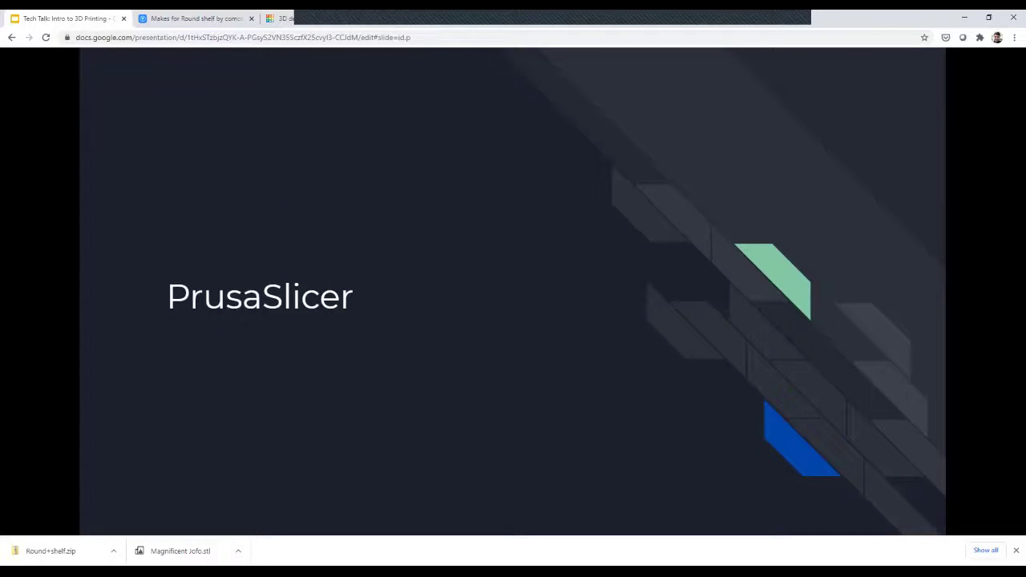
Switch to PrusaSlicer and import the Octoprint model from the OctoPrint_Statue files folder
key(Right)
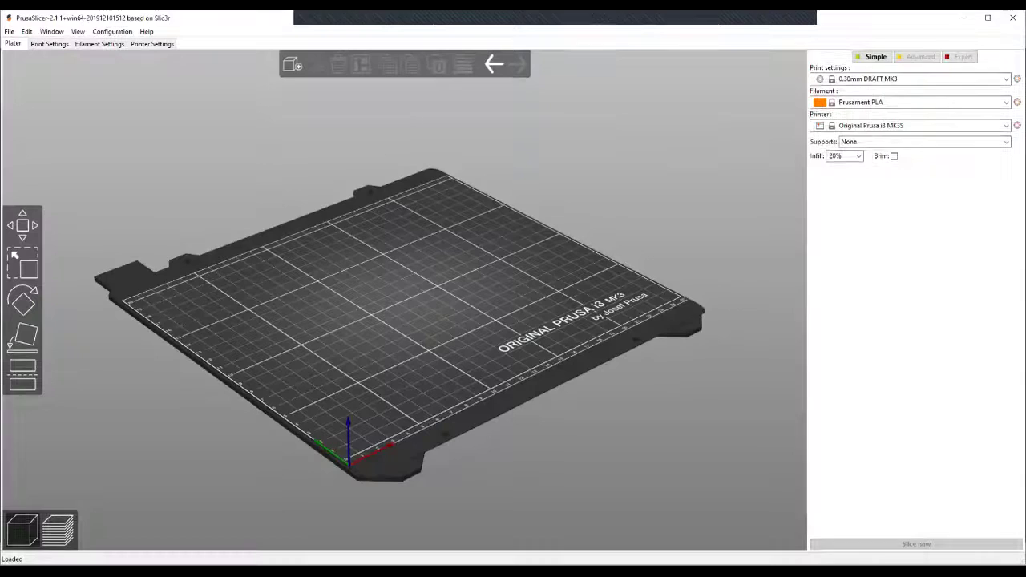
key(2)
key(0)
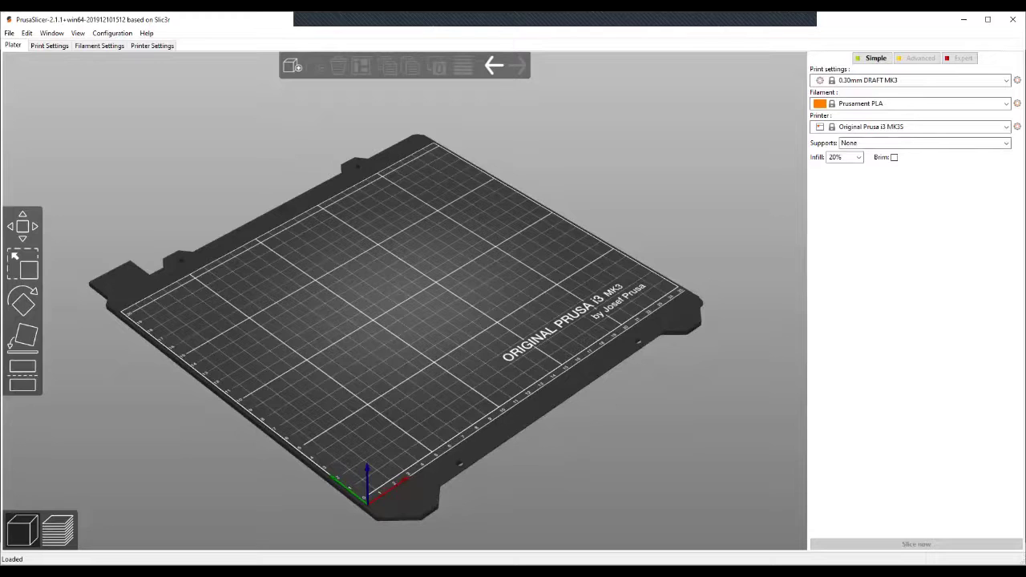
key(alt+f)
key(Down)
key(Down)
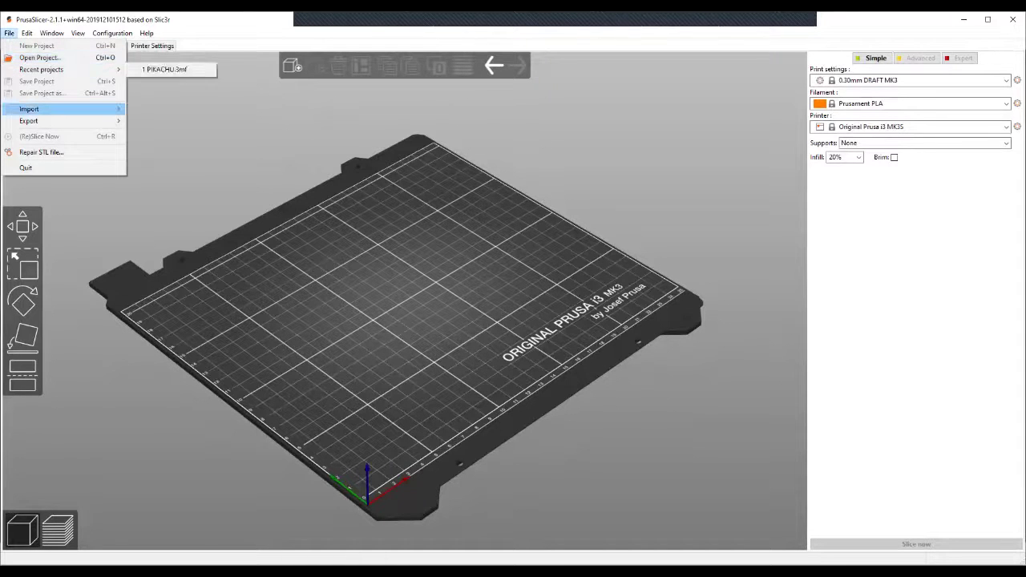
mouse_move(48, 109)
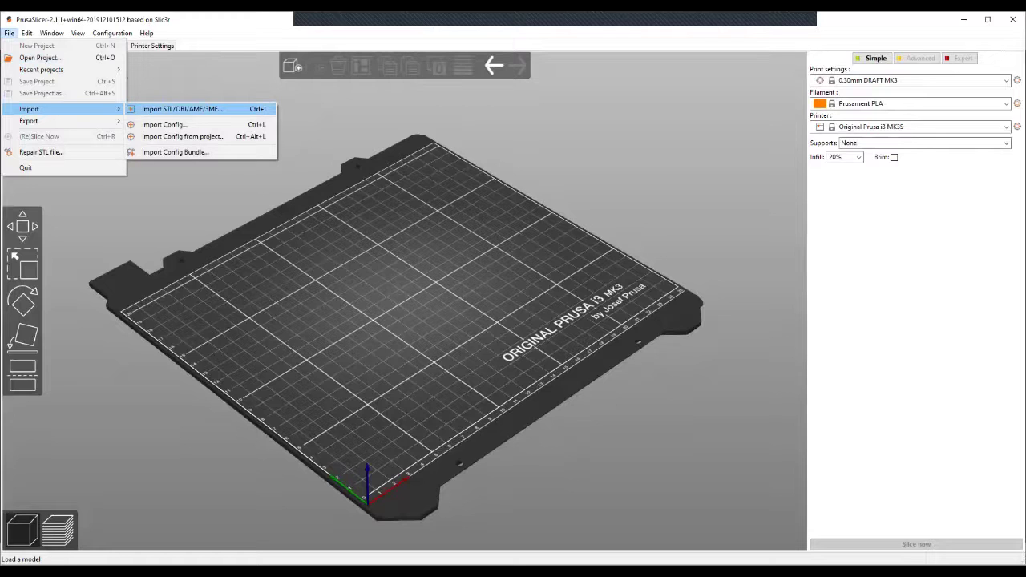
key(Return)
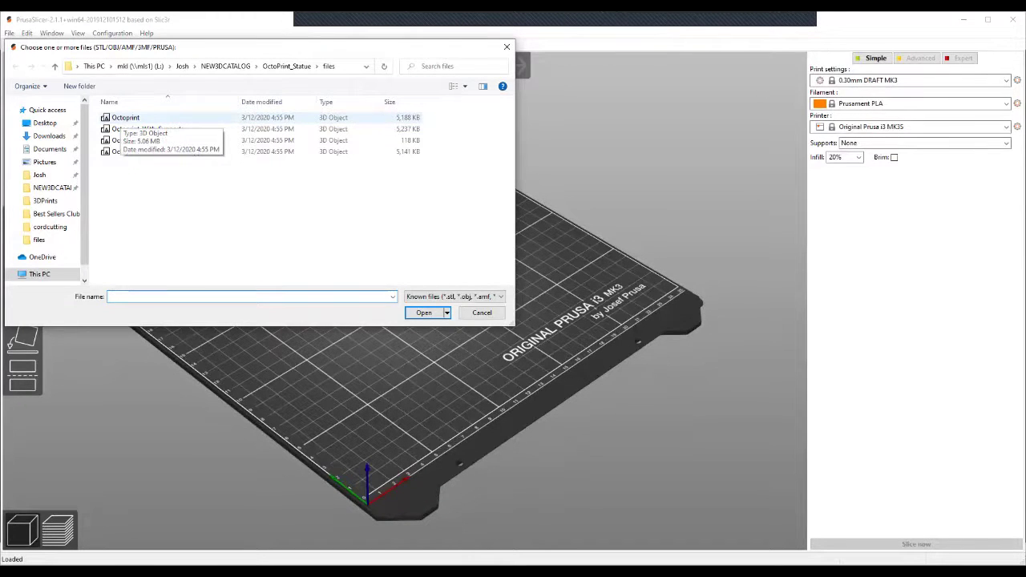
click(125, 118)
key(Return)
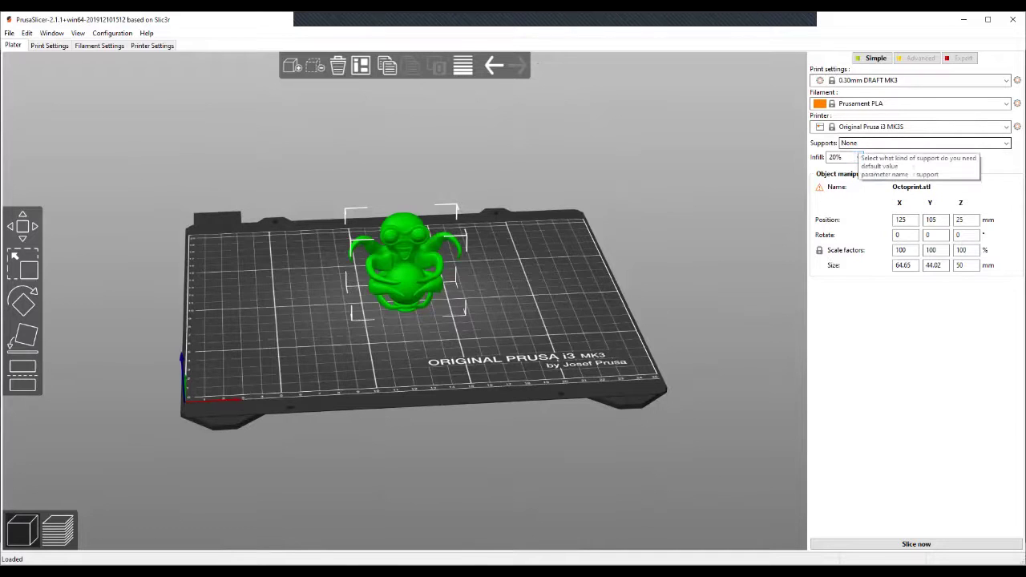
Set the supports to Support on build plate only and accept enabling the detection of bridging perimeters
click(854, 145)
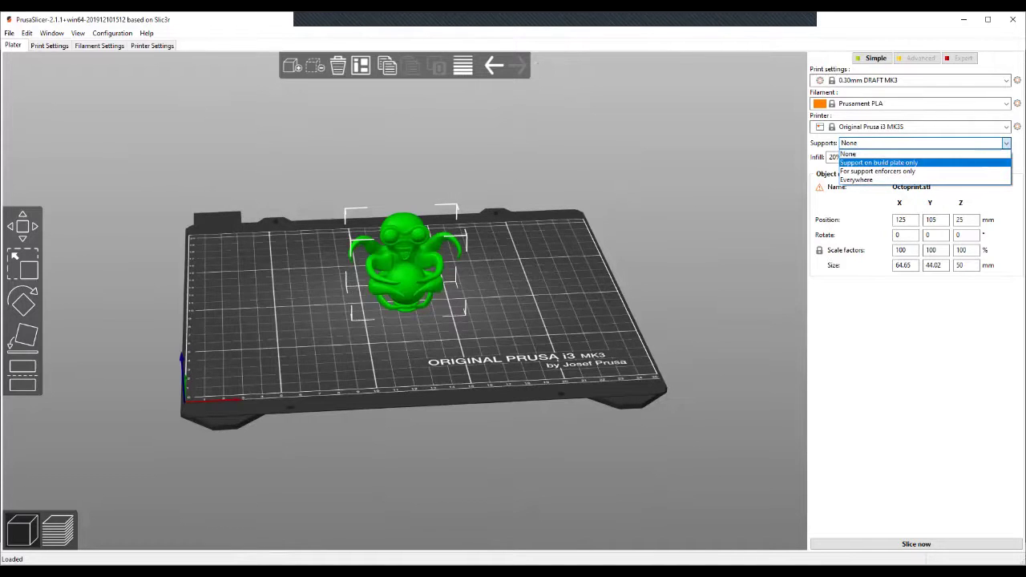
click(879, 162)
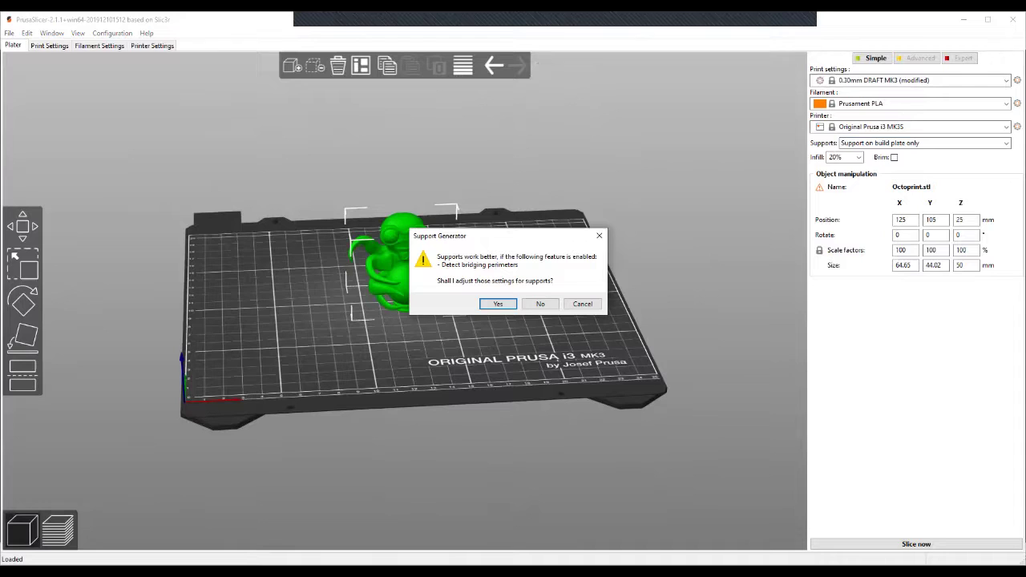
key(Return)
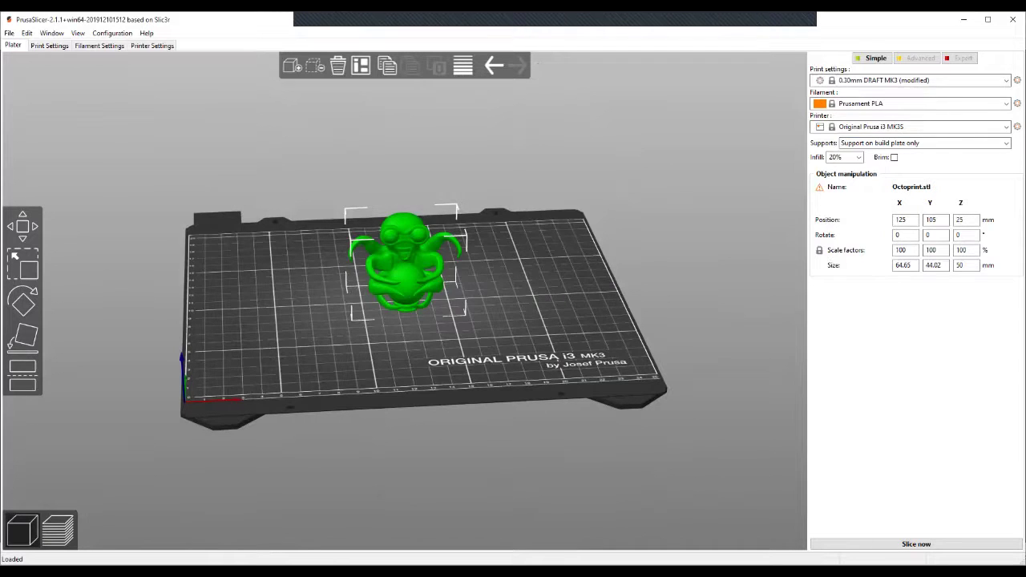
Change the supports to Everywhere and slice the Octoprint model
key(alt+Down)
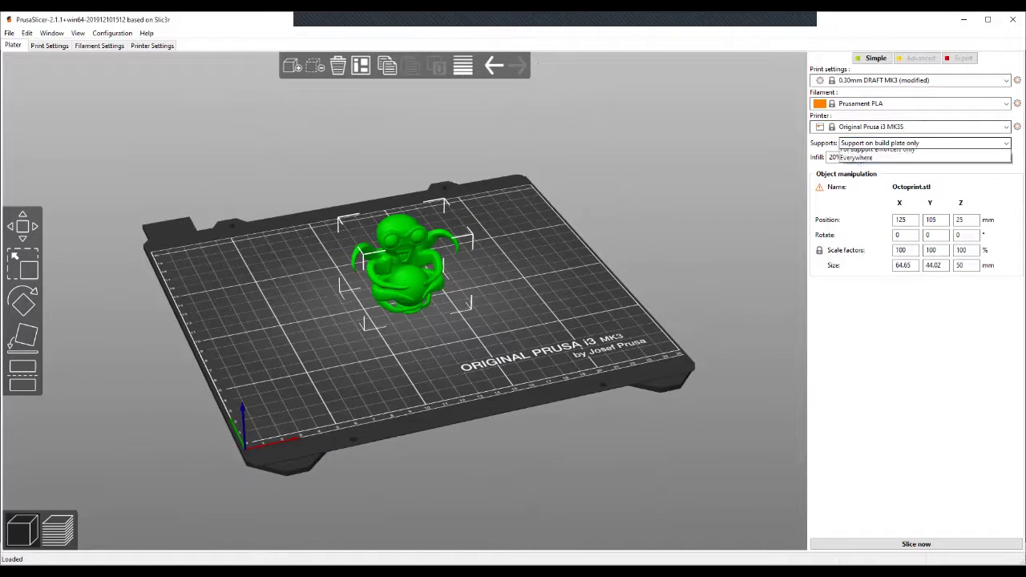
key(Down)
key(Down)
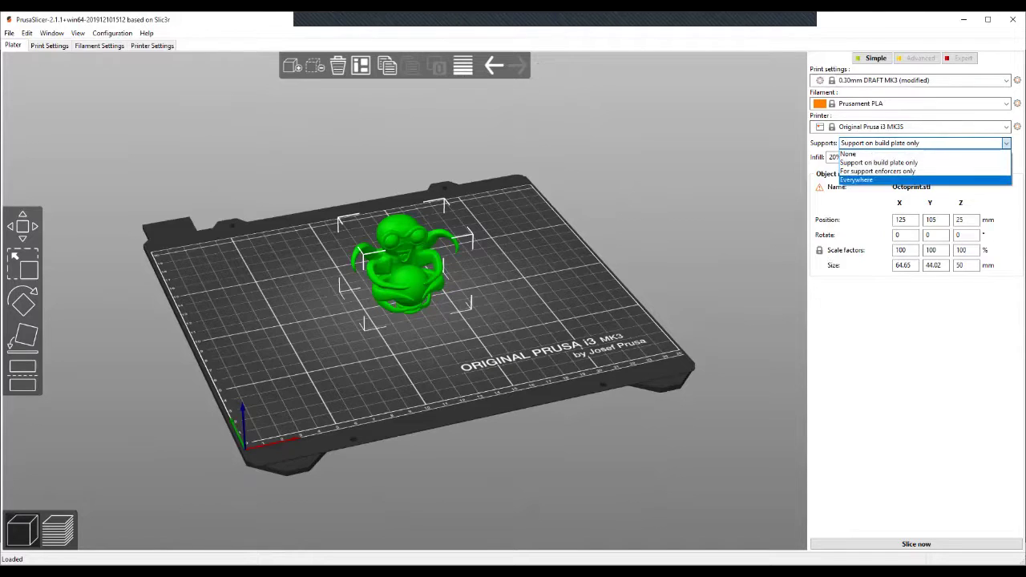
key(Return)
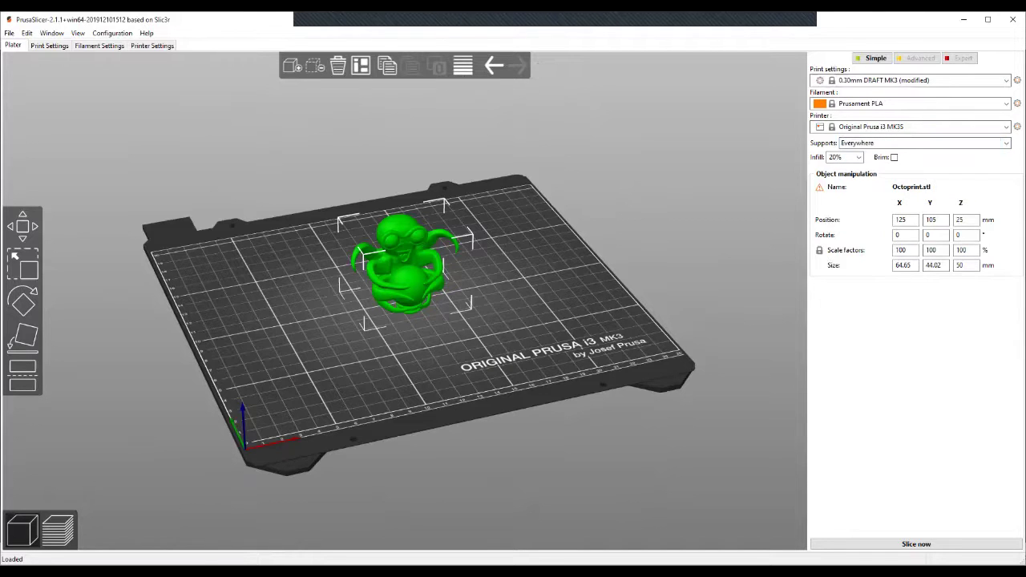
key(6)
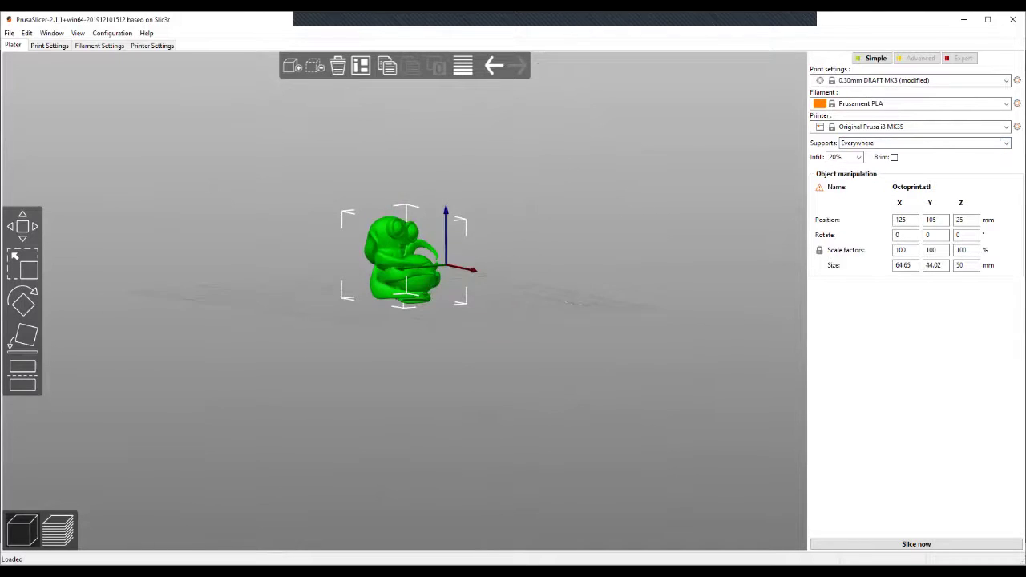
key(0)
key(ctrl+r)
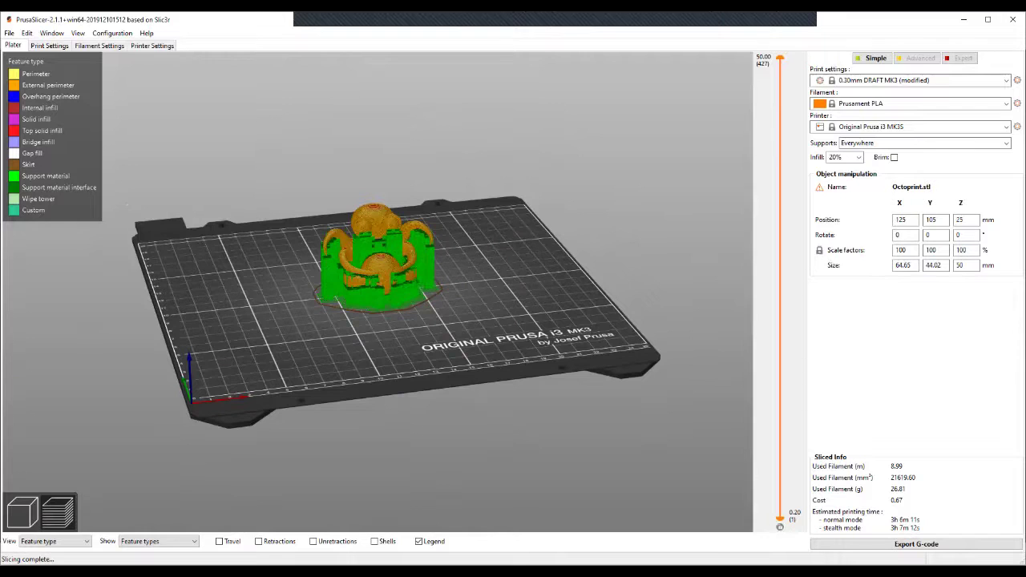
Switch the supports to Support on build plate only and slice the model again
click(922, 143)
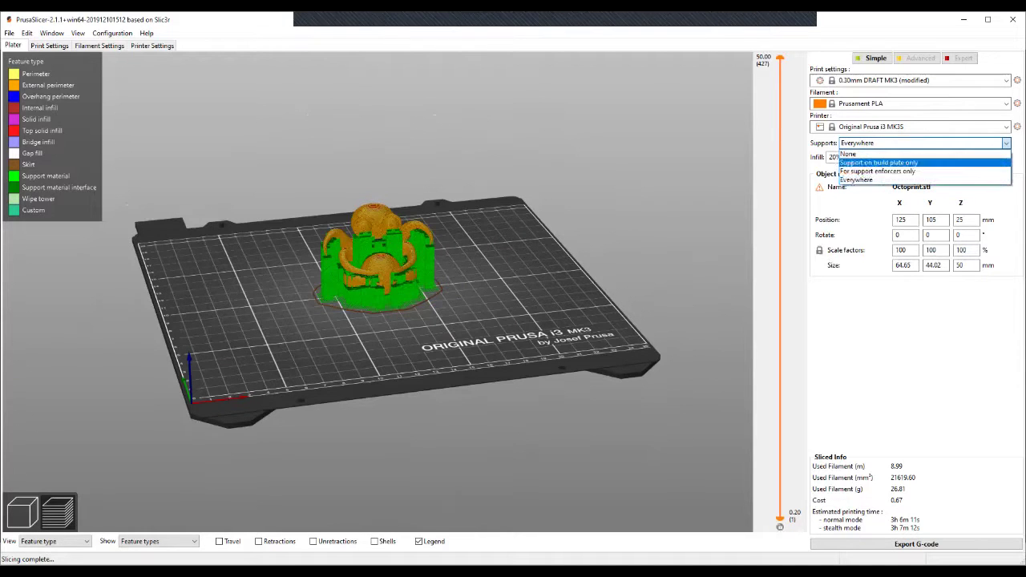
click(878, 162)
key(ctrl+r)
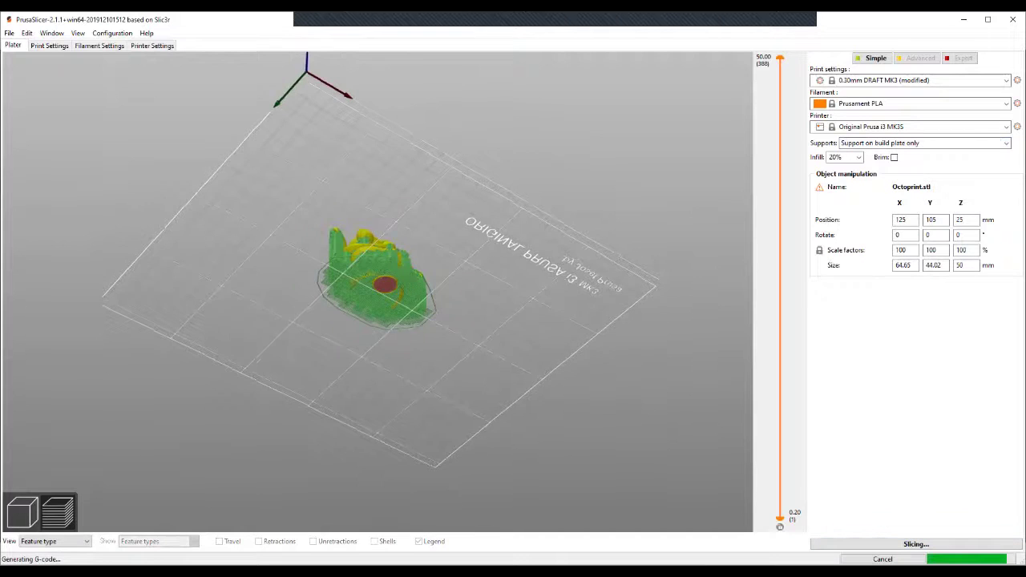
Set the supports to None, reslice the model and inspect it from below and from the front
click(922, 143)
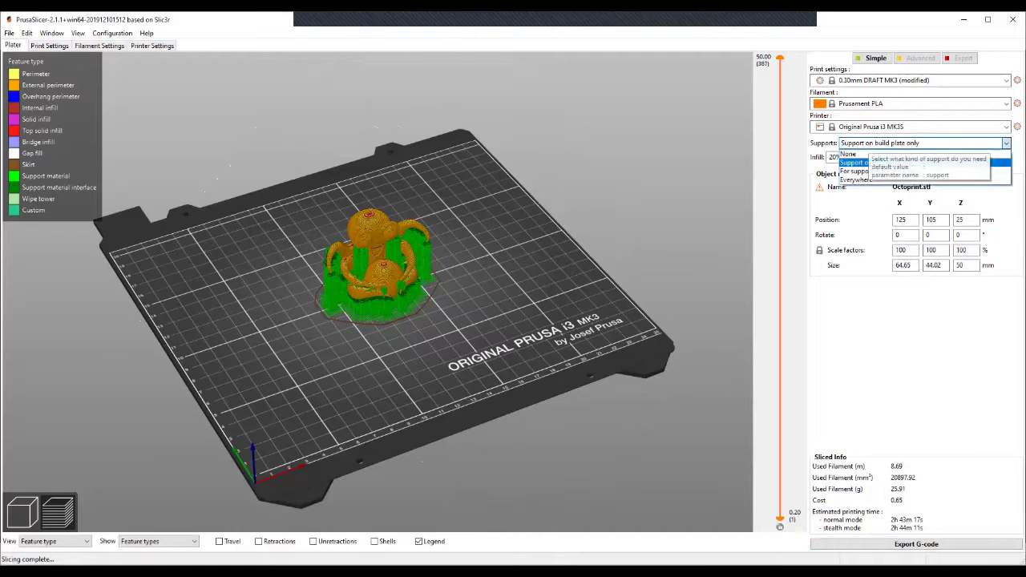
click(853, 151)
key(ctrl+r)
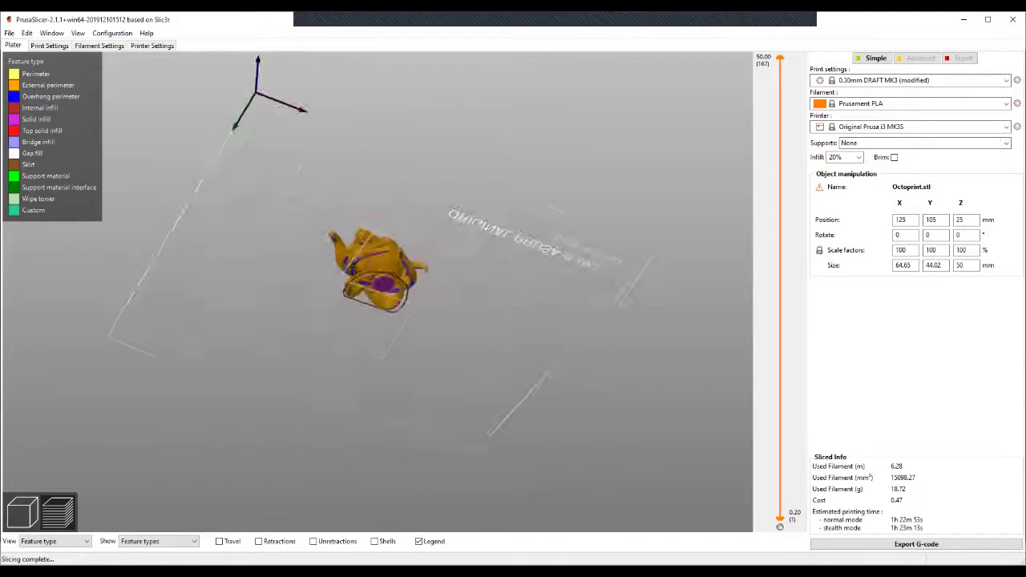
key(3)
key(0)
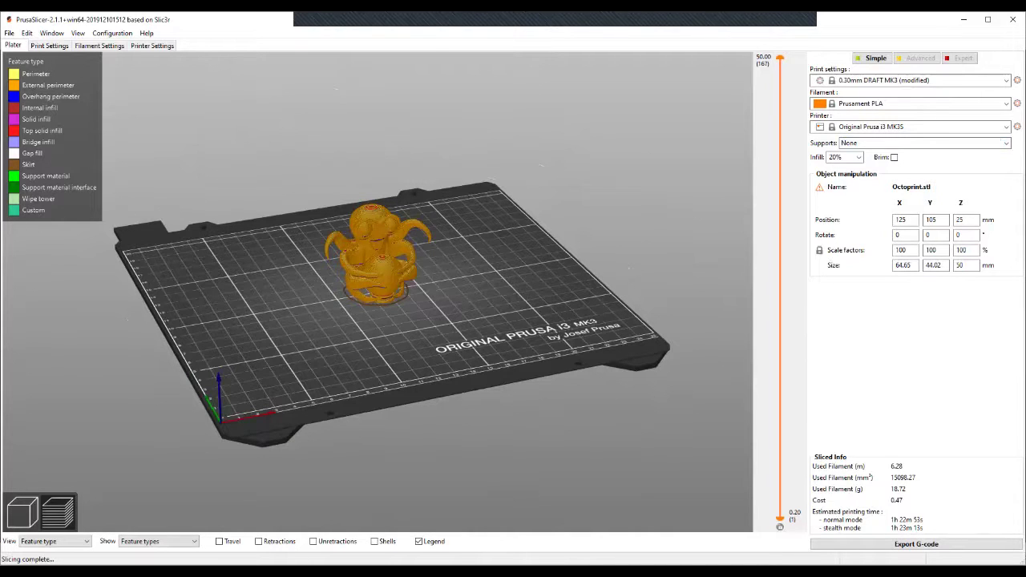
Set the supports back to Everywhere and reslice the Octoprint model
click(922, 143)
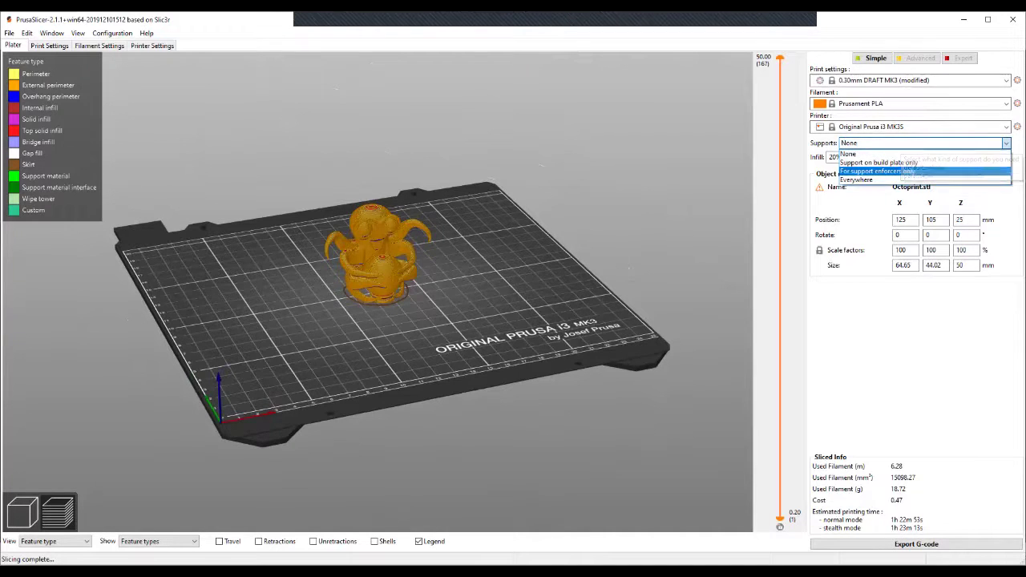
click(882, 176)
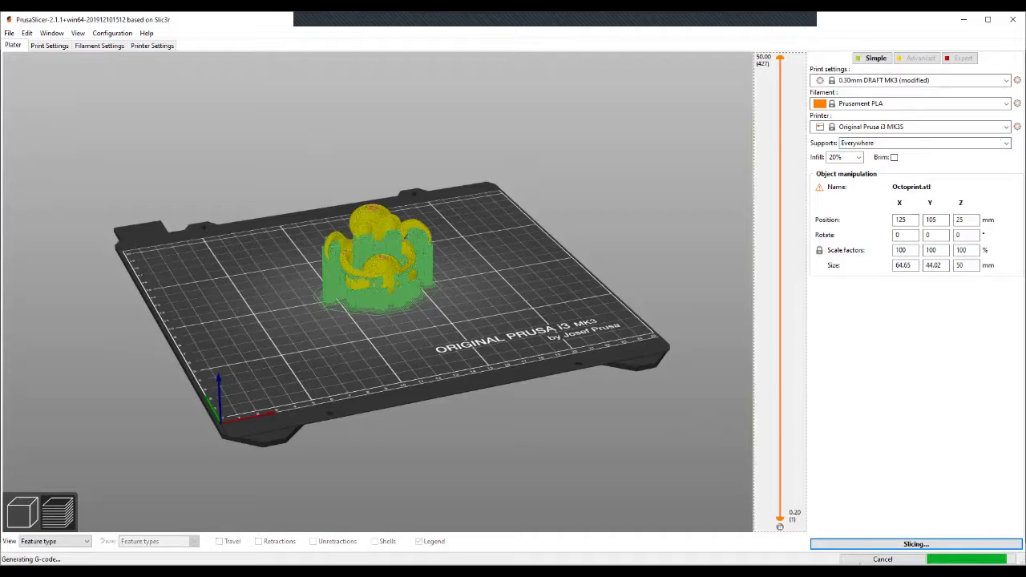
drag(377, 280, 377, 256)
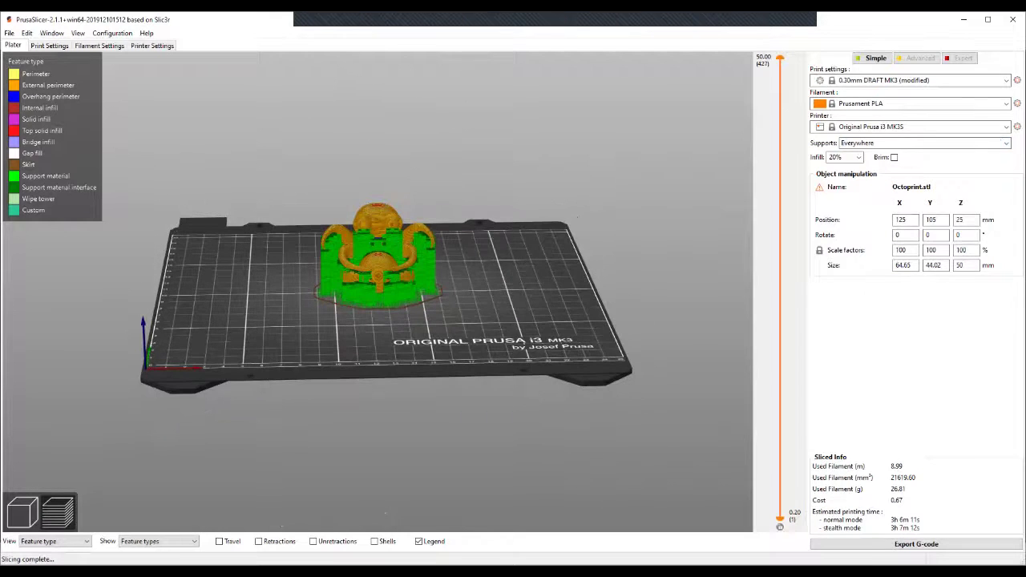
Set the infill to 100%, accept the rectilinear fill pattern and reslice the model
click(858, 157)
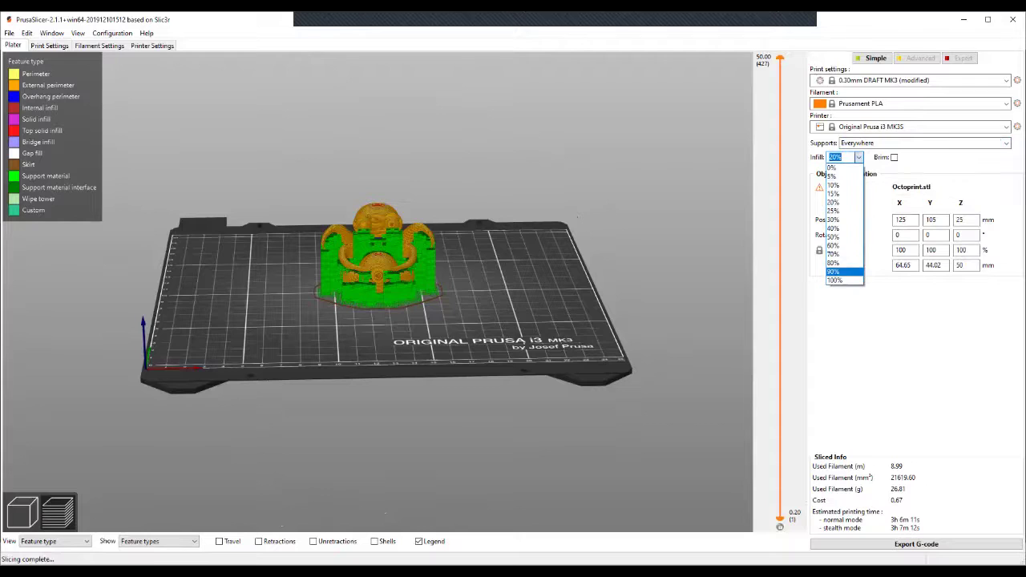
click(835, 280)
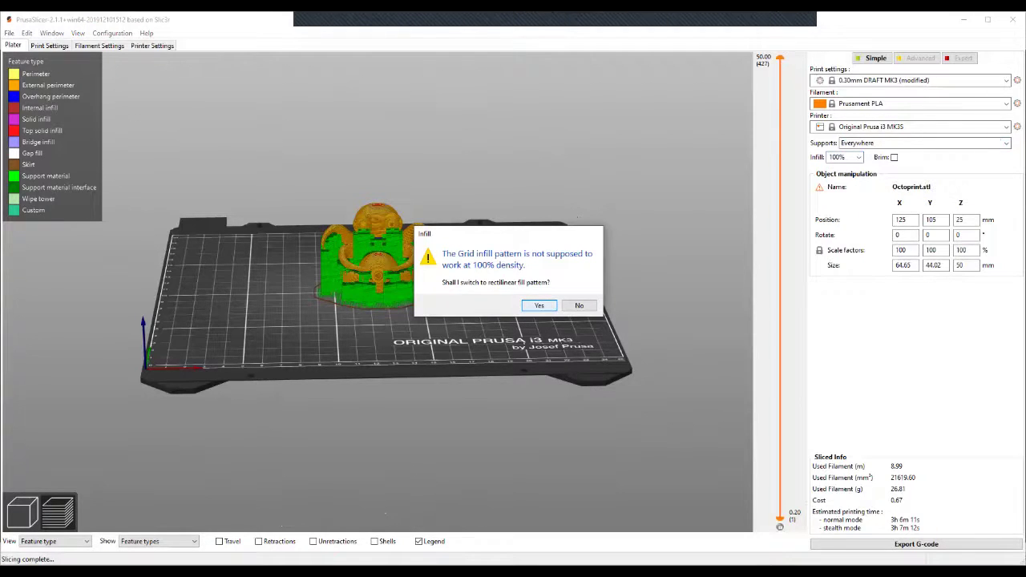
key(Return)
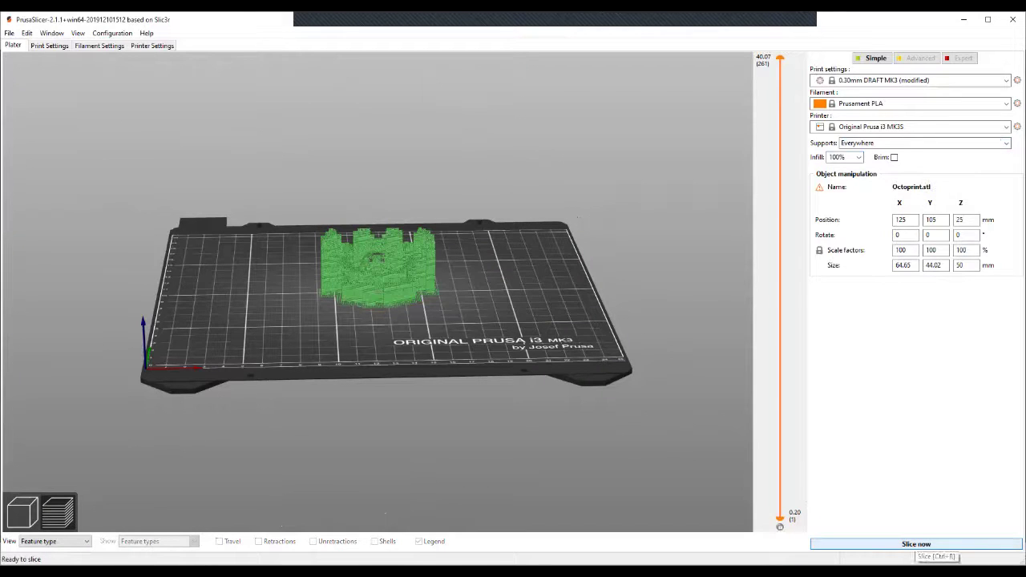
click(916, 544)
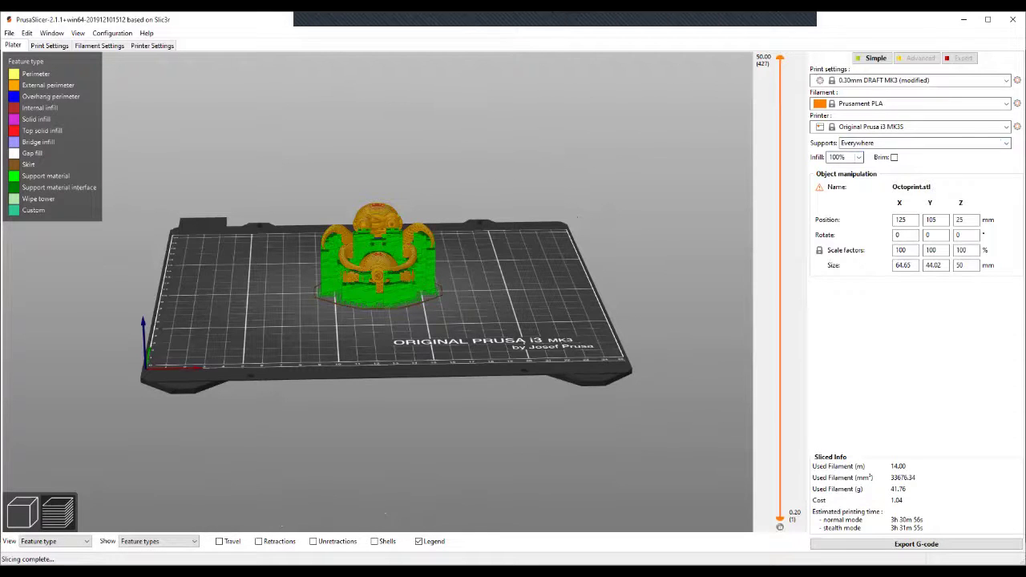
Reduce the infill to 15% and reslice the Octoprint model
click(858, 157)
key(Return)
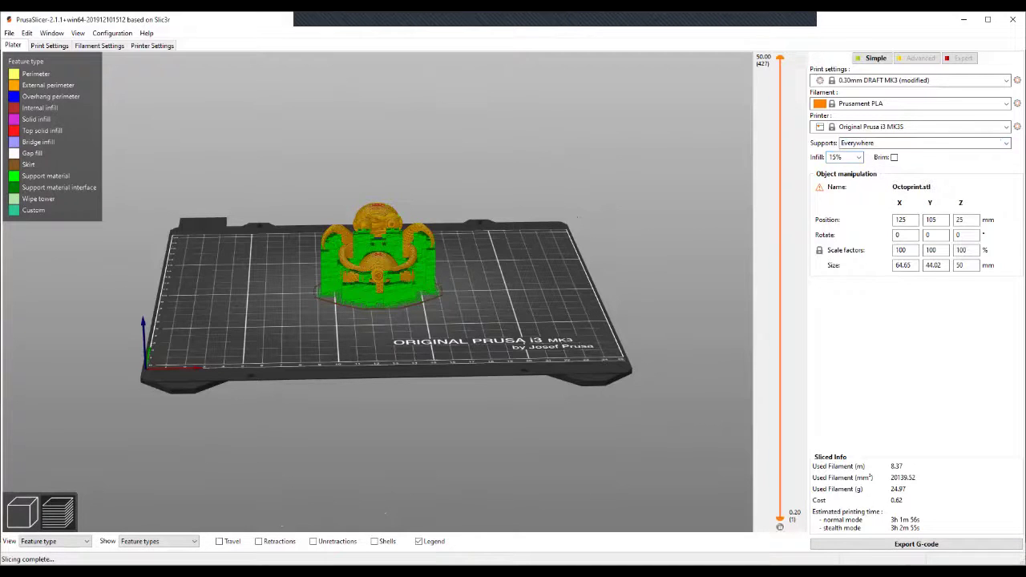
drag(377, 264, 417, 305)
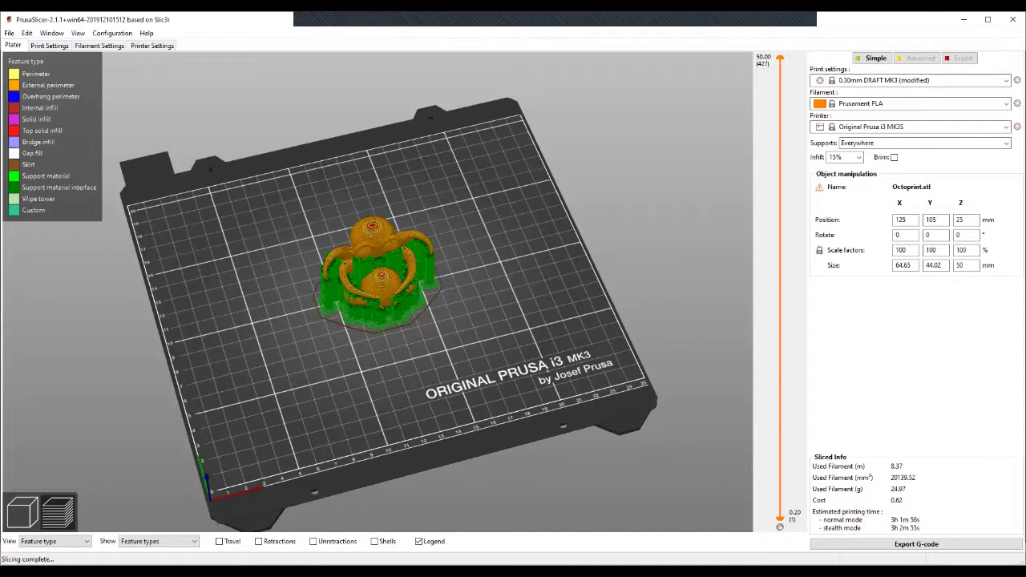
Set the infill to 20% and slice the Octoprint model again
click(857, 157)
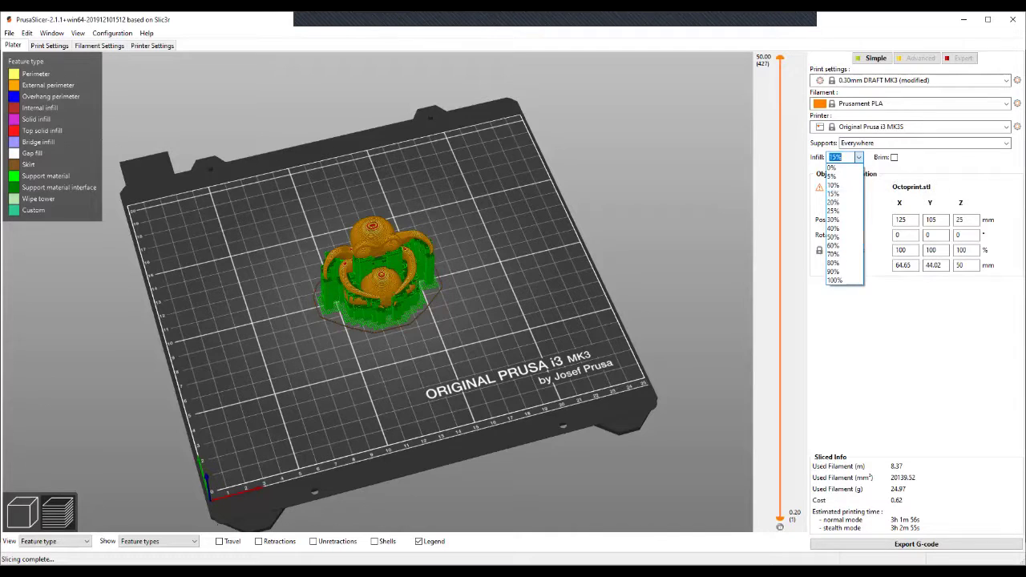
click(838, 202)
click(950, 545)
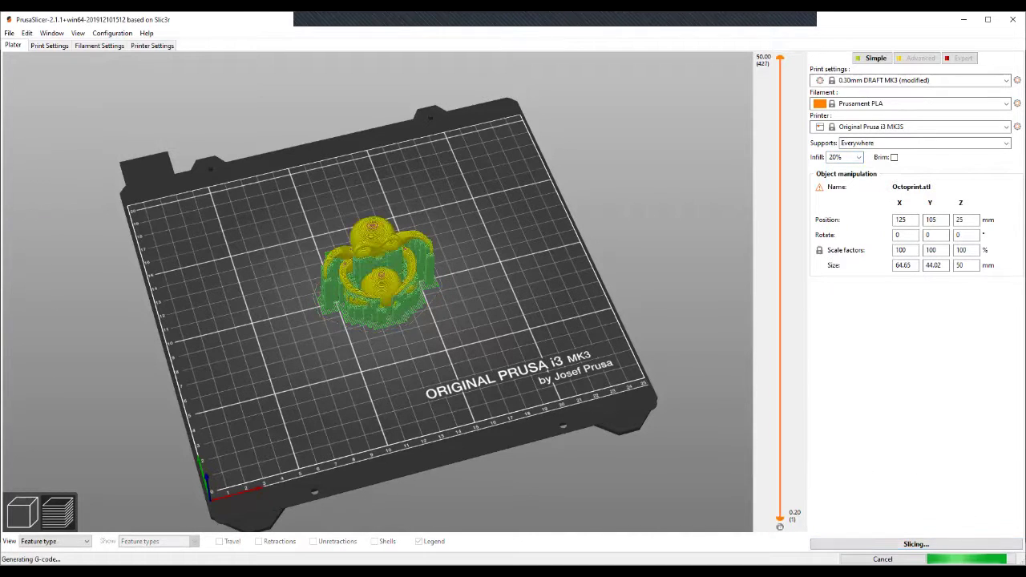
drag(449, 433, 577, 425)
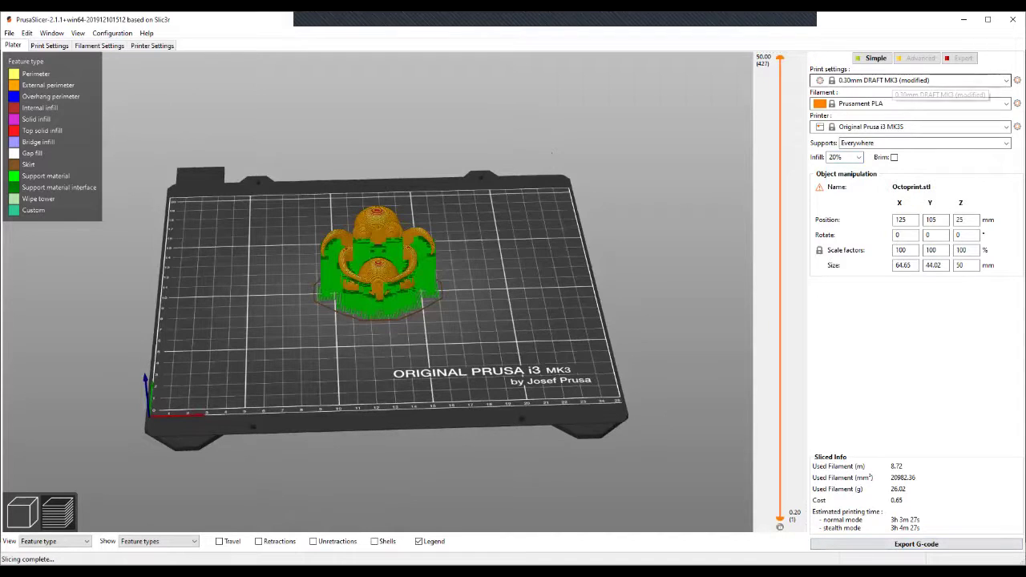
Apply the 0.05mm ULTRADETAIL MK3 print preset, discarding the unsaved preset changes, and slice the model
click(898, 80)
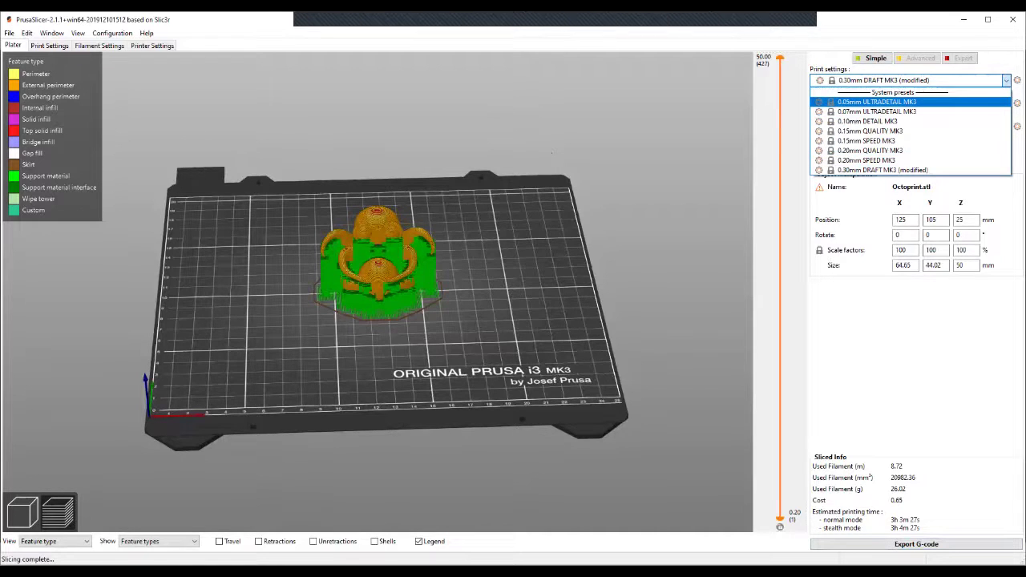
key(Return)
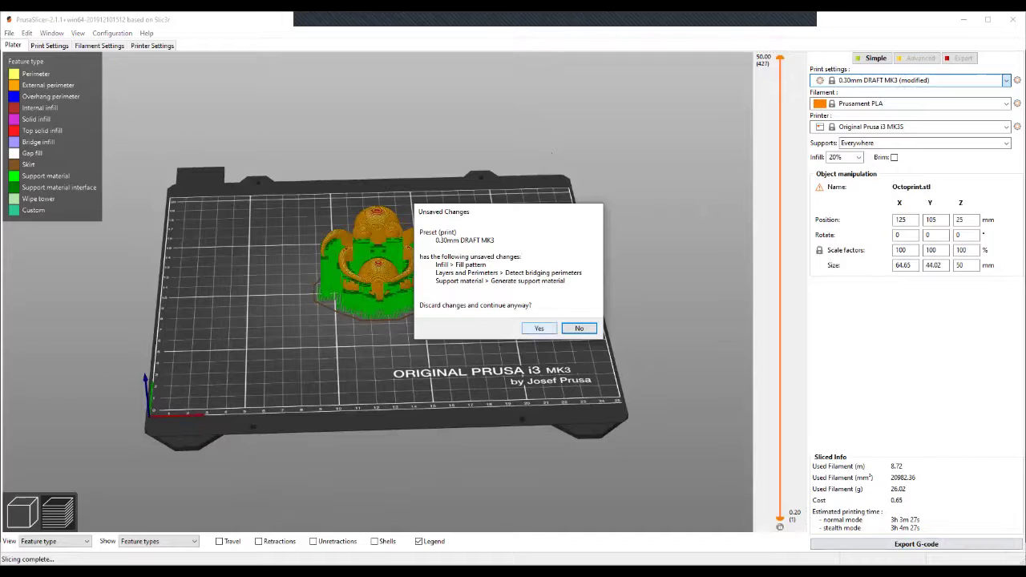
key(Return)
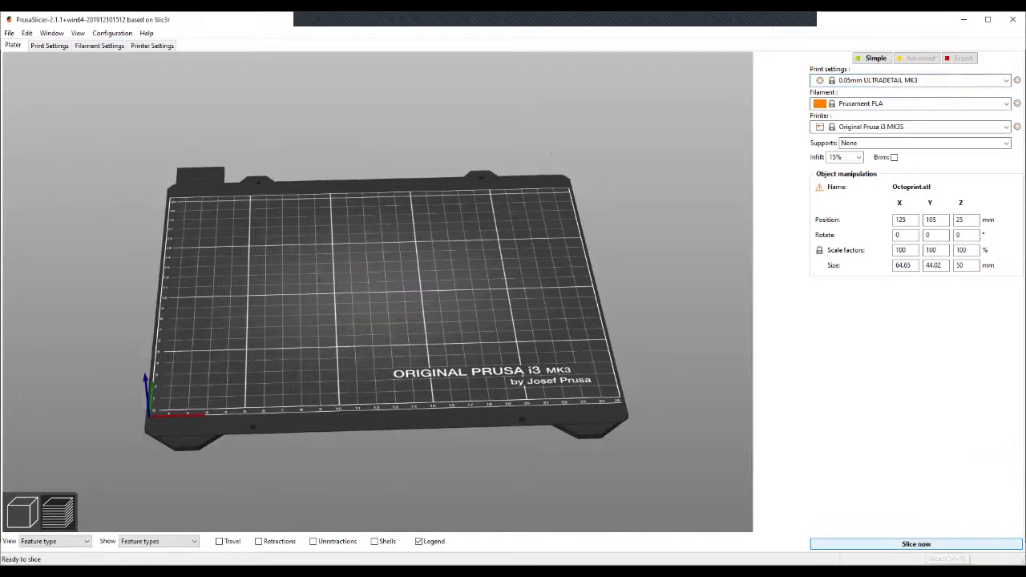
click(924, 544)
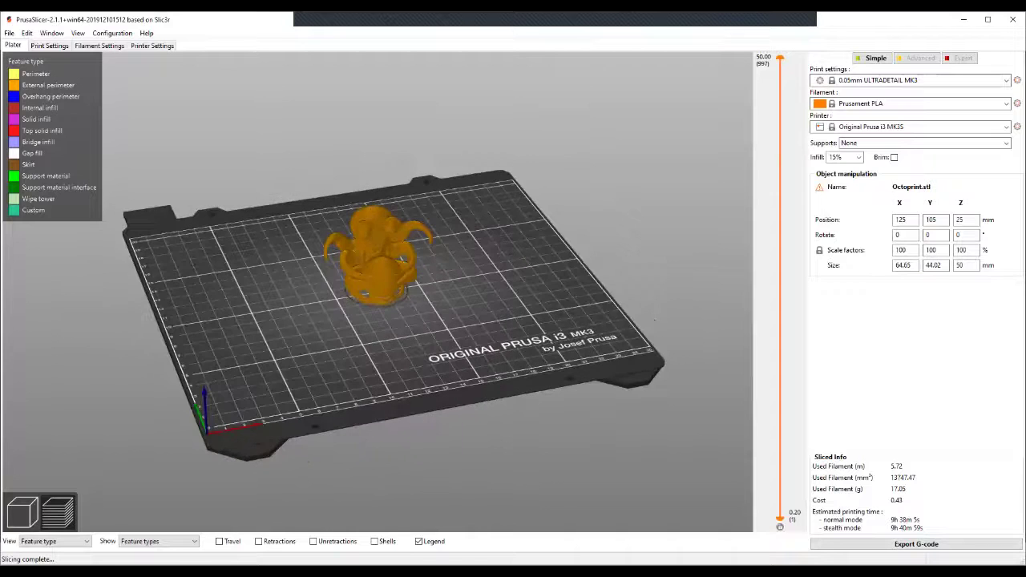
Apply the 0.30mm DRAFT MK3 print preset to the Octoprint model
click(910, 80)
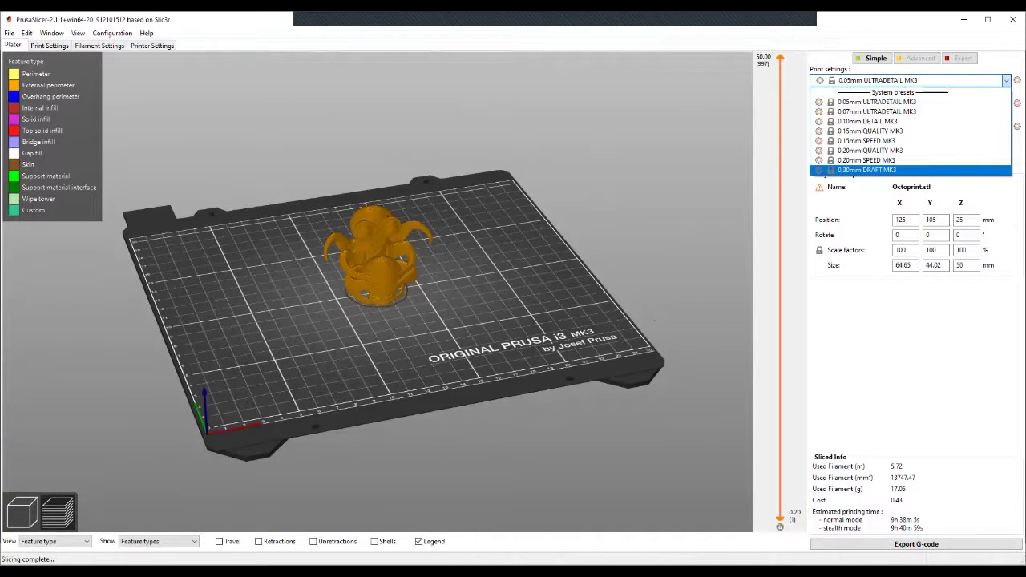
click(866, 170)
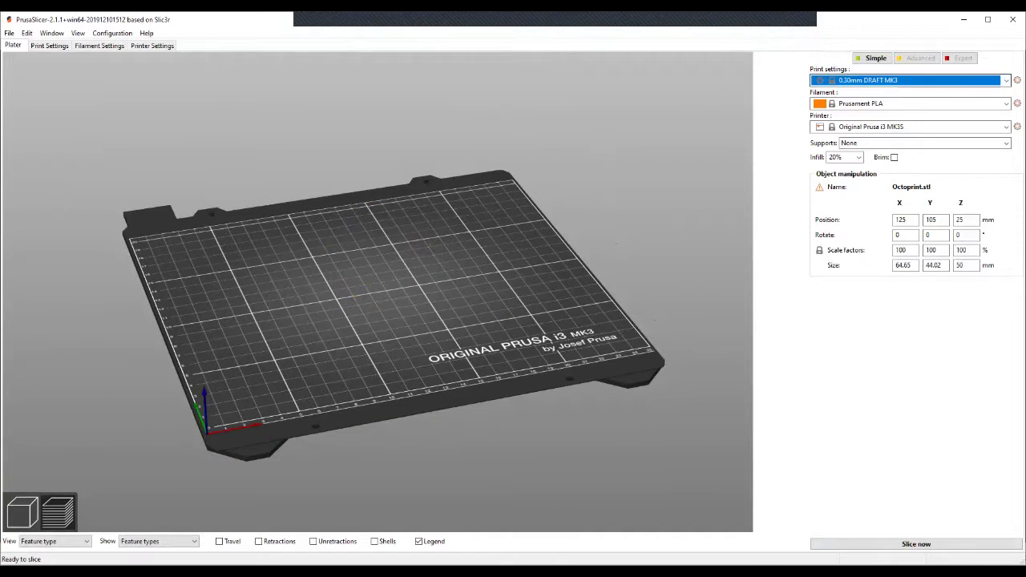
Review the draft preset's print settings, covering layers and perimeters, infill and support material
key(ctrl+2)
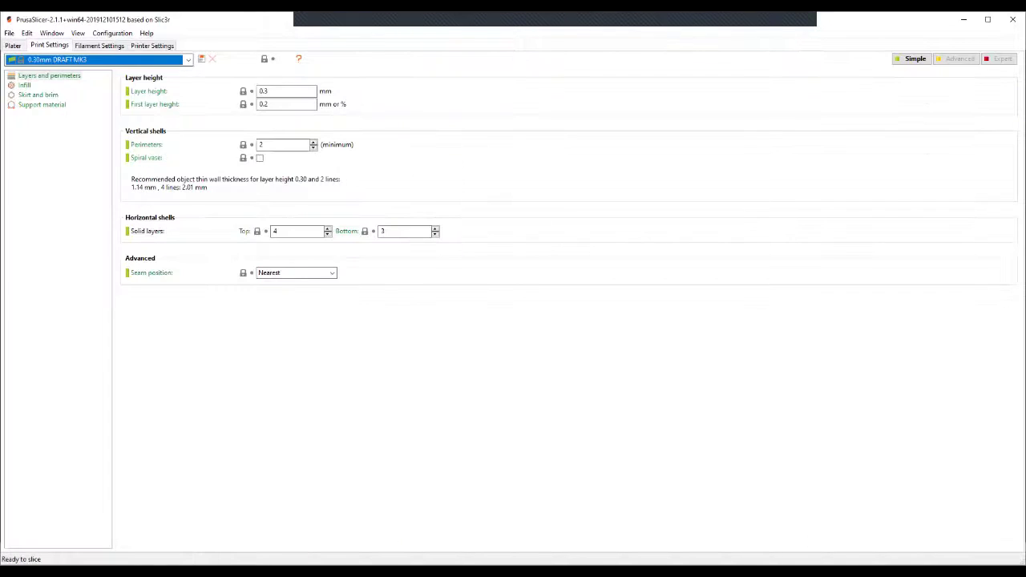
click(24, 85)
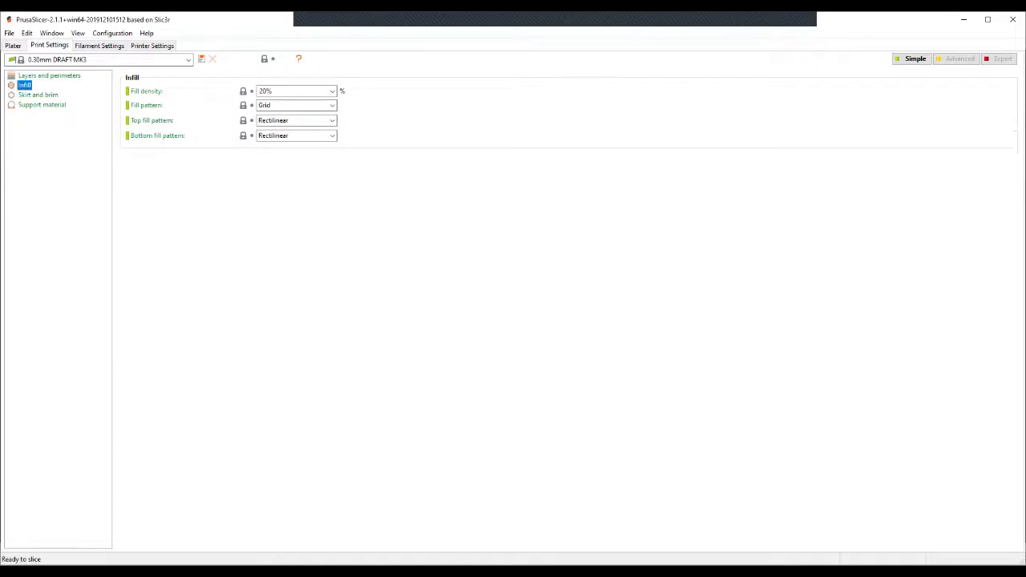
click(42, 104)
key(Up)
key(Up)
key(Up)
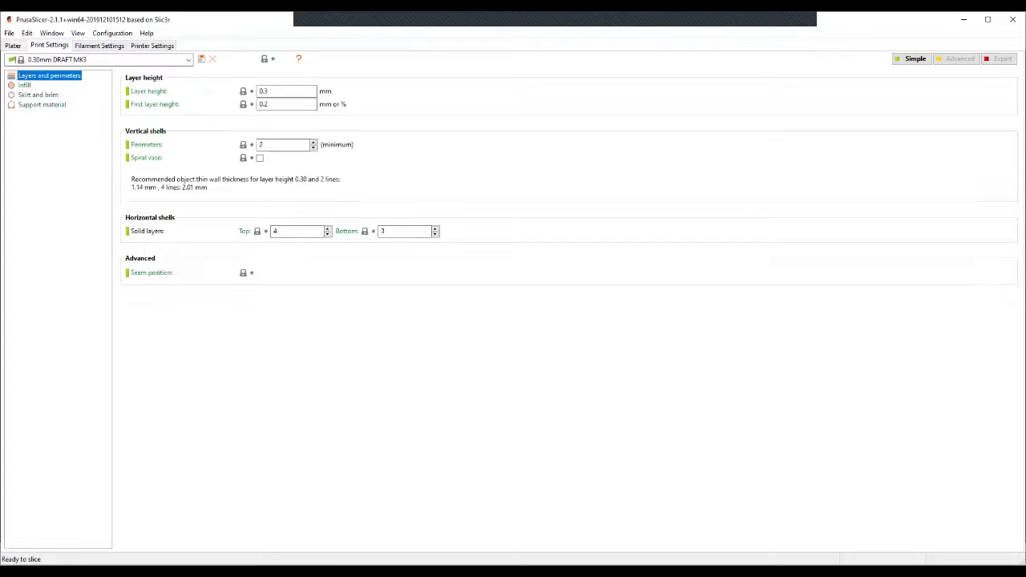
key(shift+Tab)
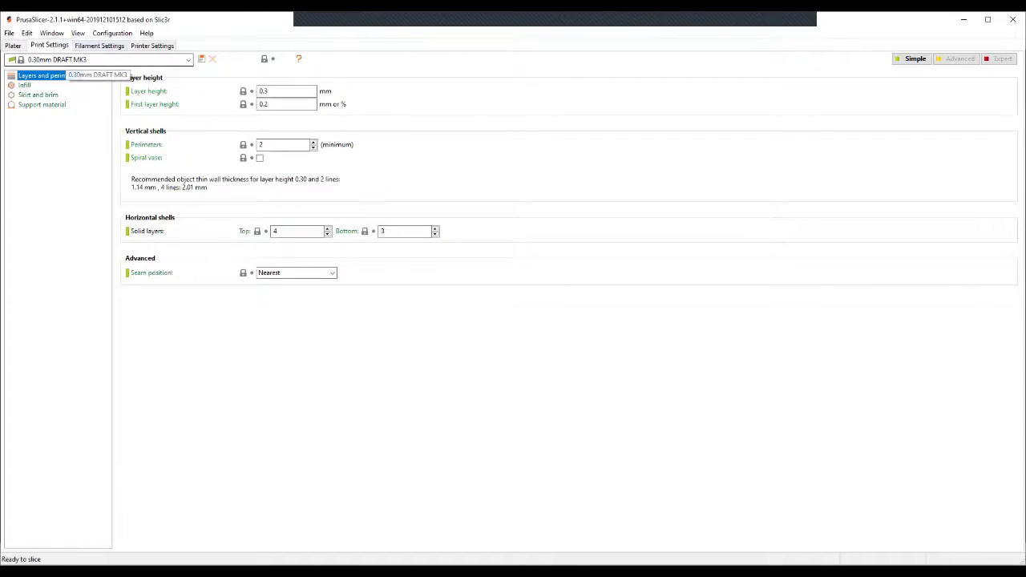
Examine the Prusament PLA filament settings, including the first-layer bed temperature, and return to the build plate view
key(ctrl+Tab)
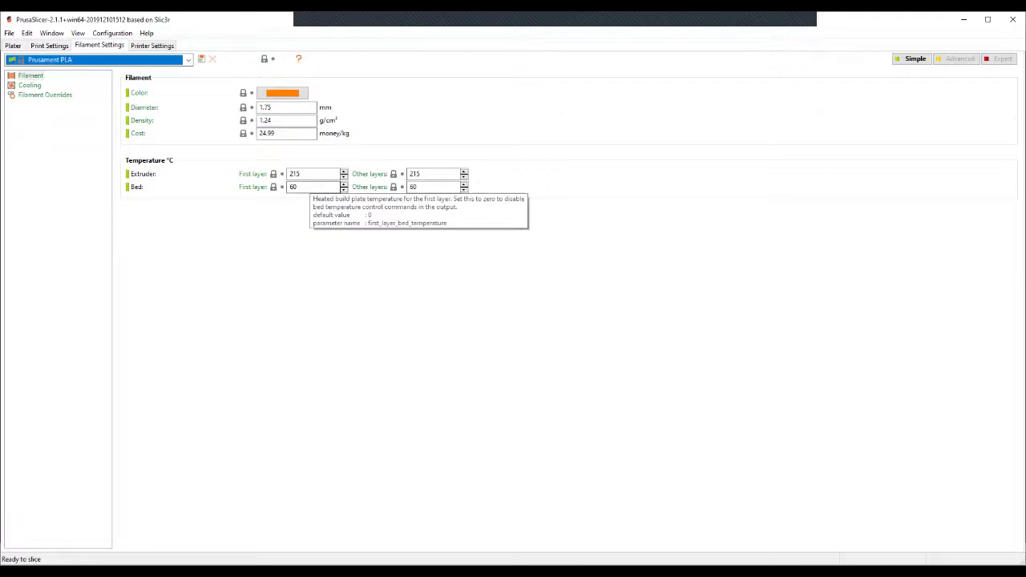
click(305, 186)
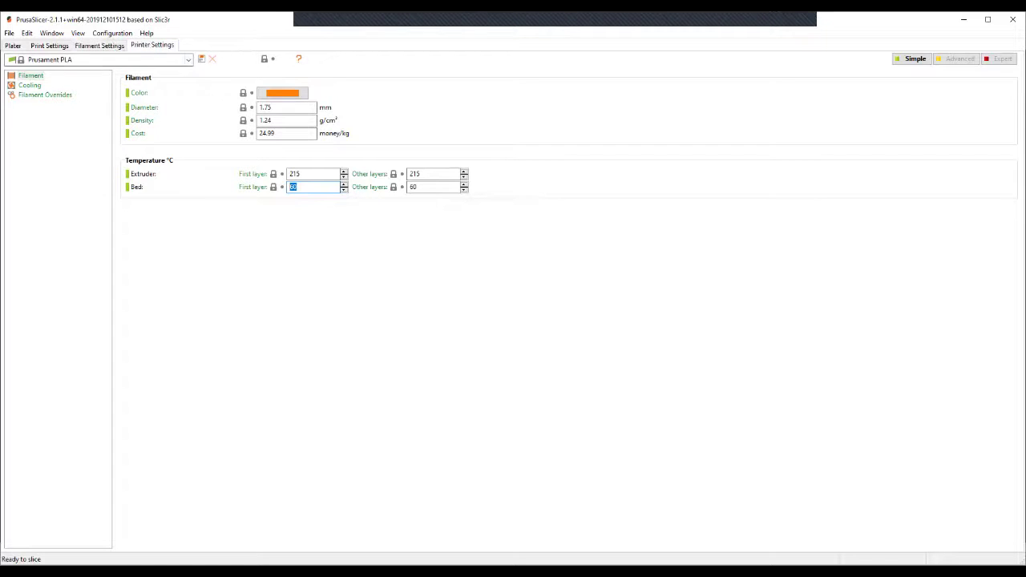
click(152, 45)
click(13, 45)
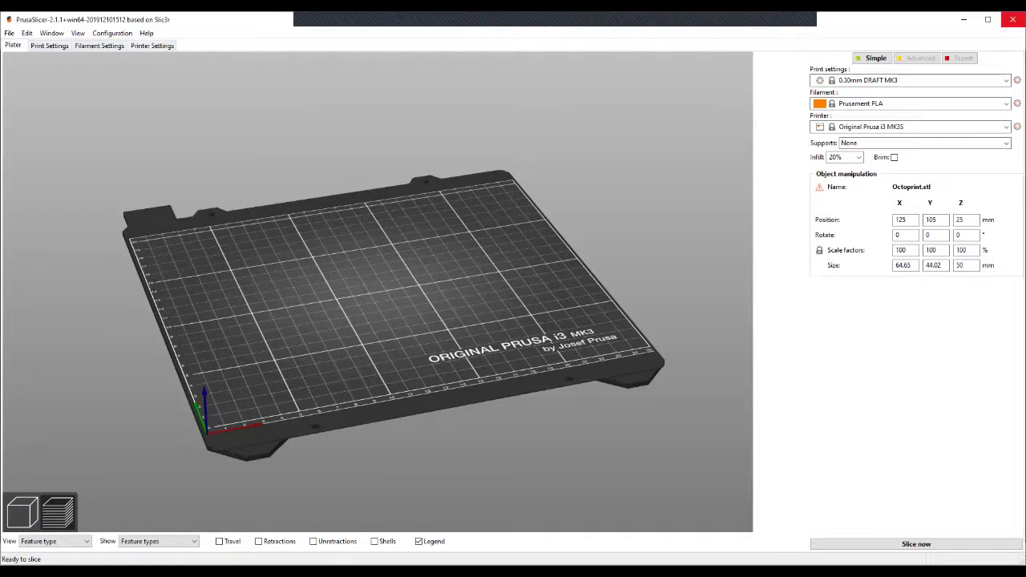